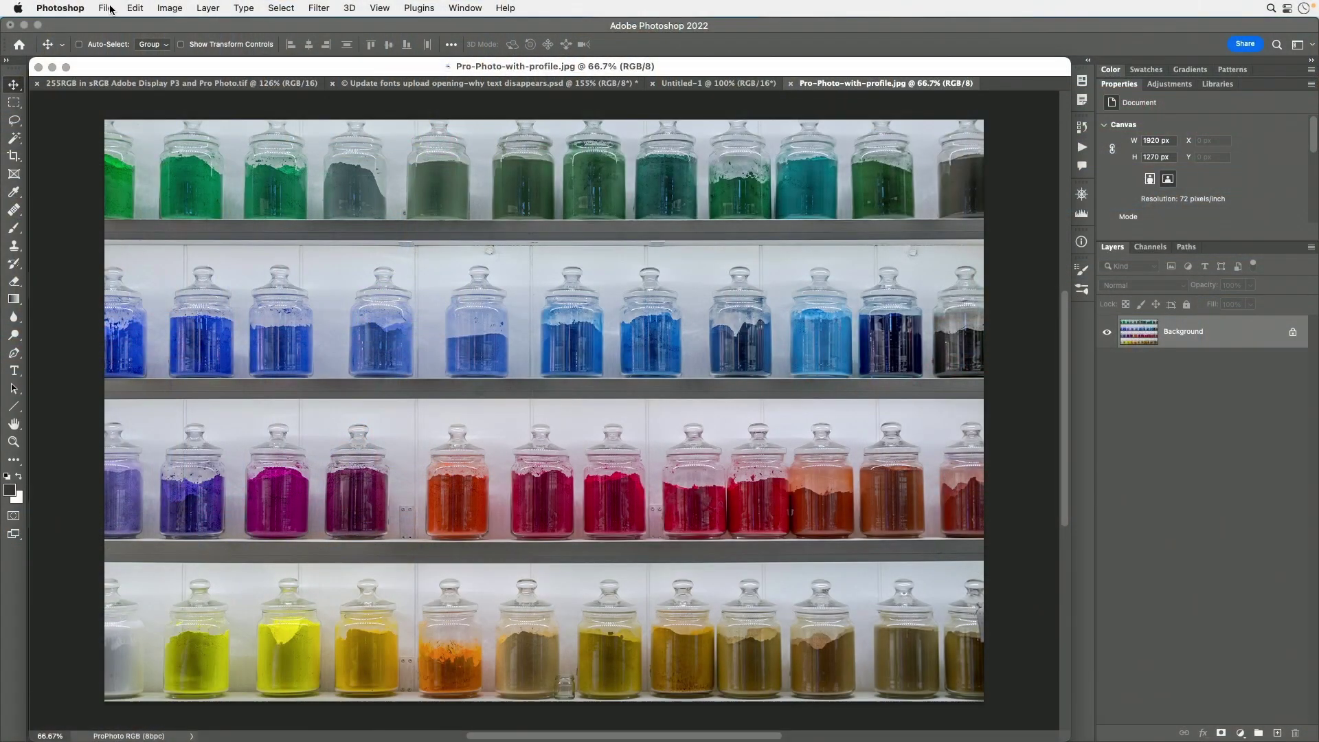
# Step: Start a new document and check its Advanced Options Color Profile list, which shows ProPhoto RGB
pyautogui.click(108, 8)
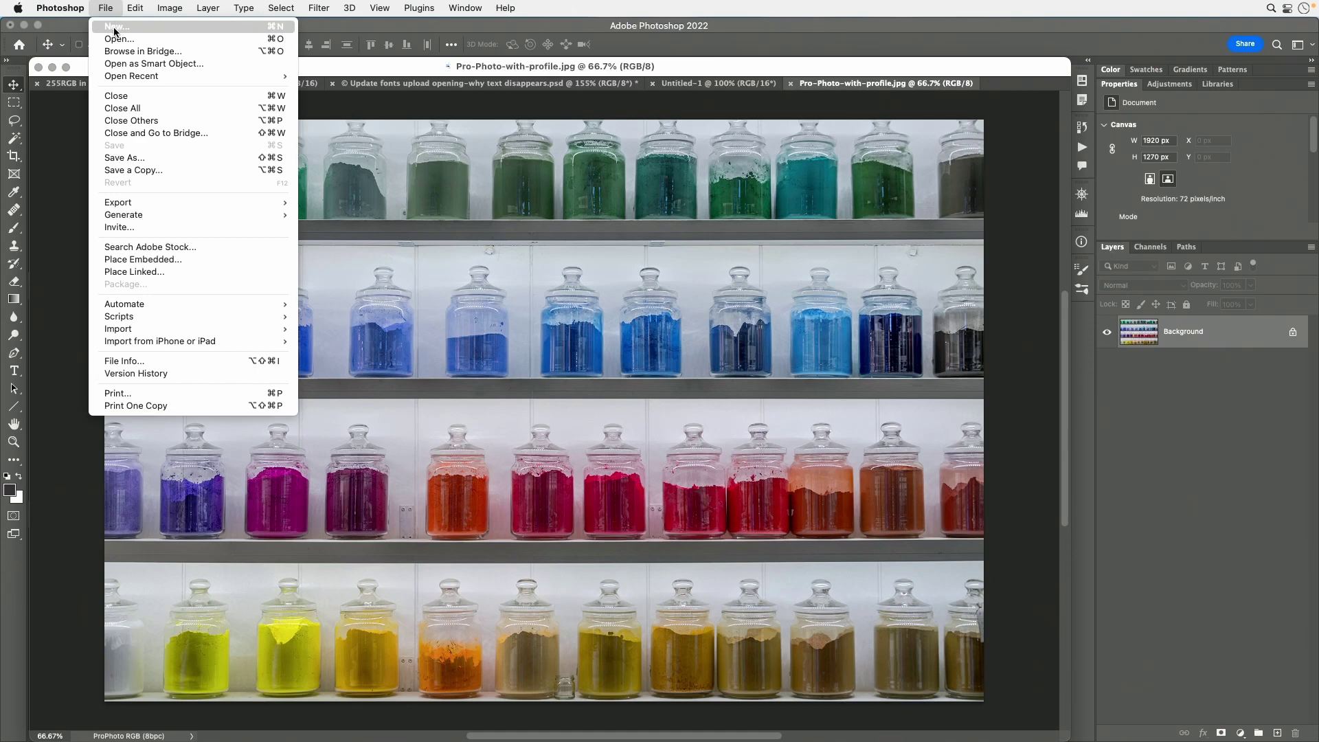
pyautogui.click(115, 29)
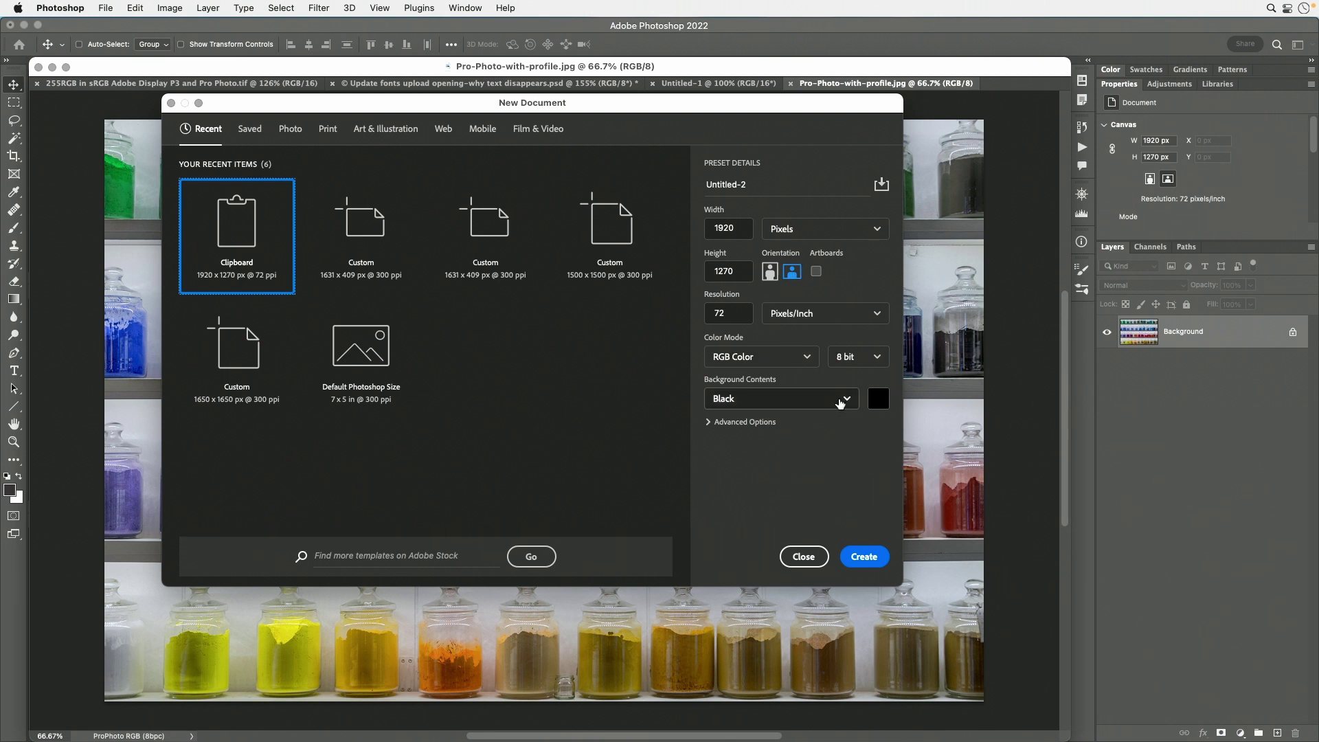
pyautogui.click(710, 422)
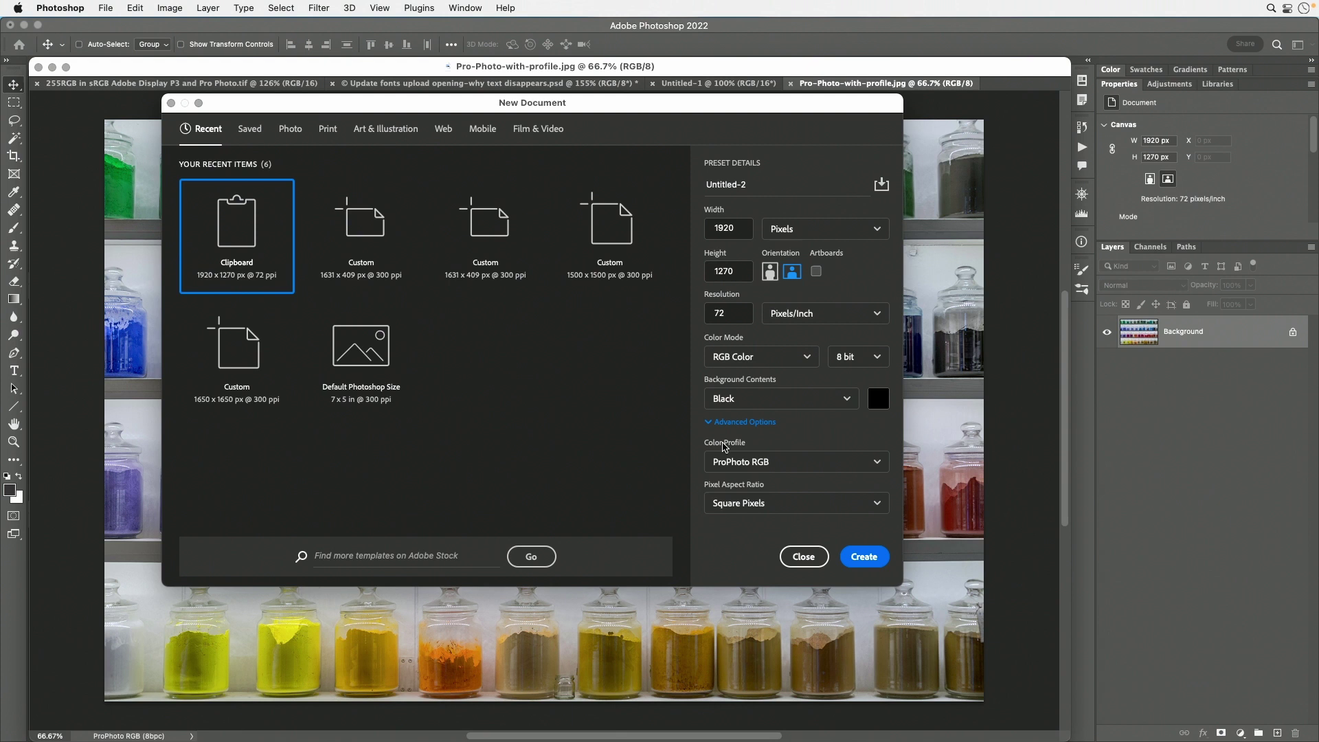
pyautogui.click(851, 461)
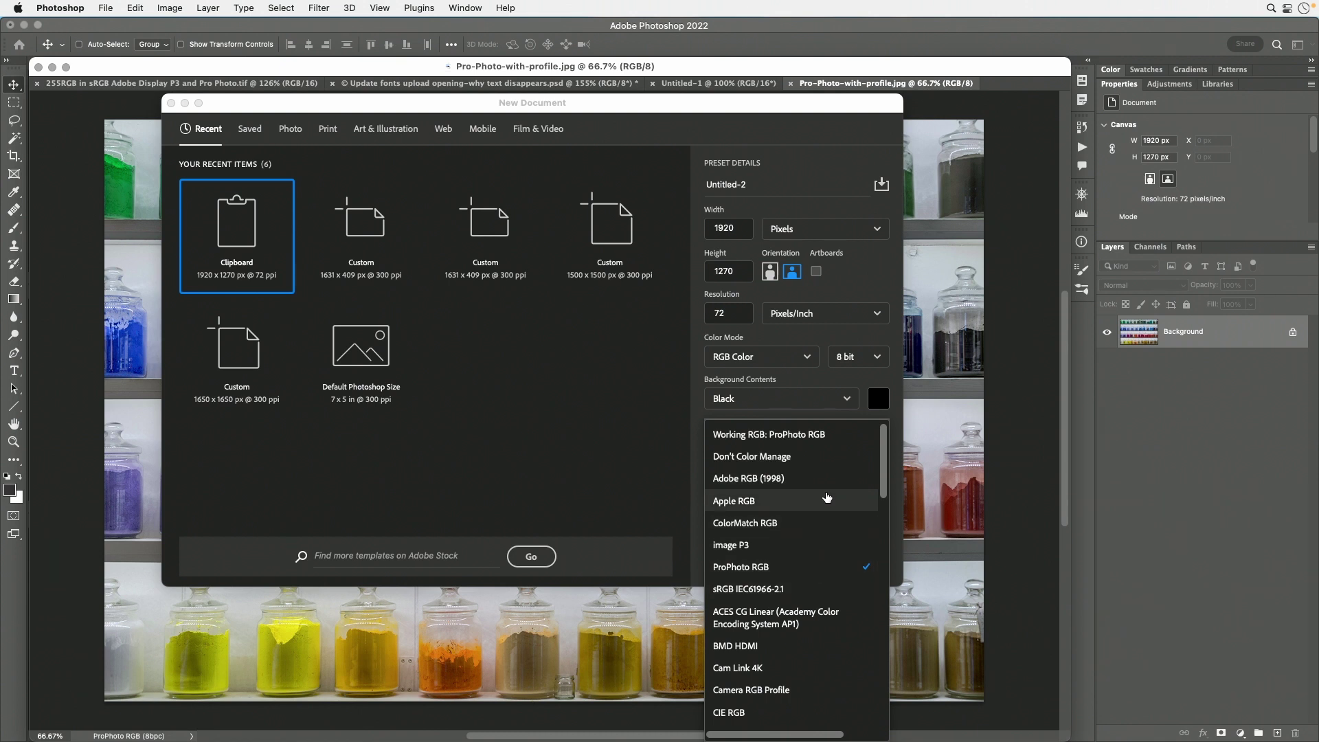
pyautogui.click(700, 455)
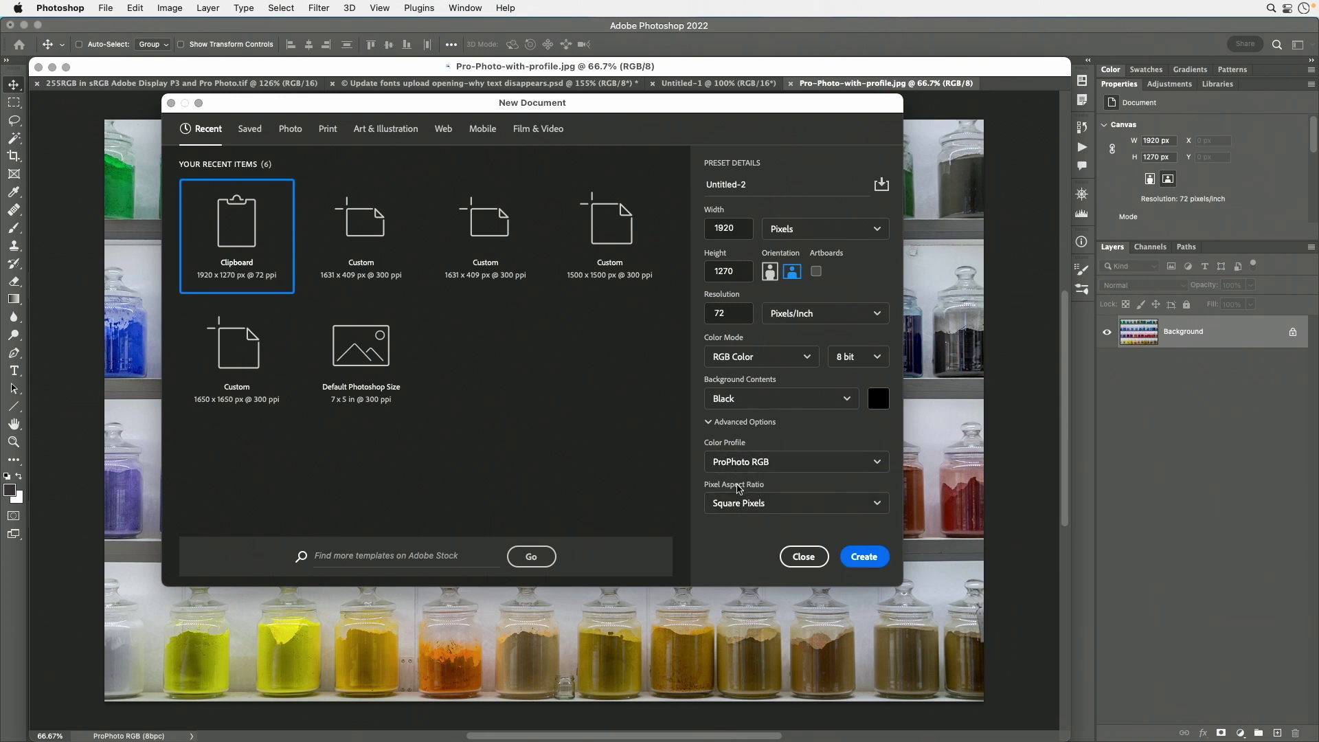
# Step: Close the New Document dialog and confirm the status bar reports the ProPhoto RGB document profile
pyautogui.click(796, 555)
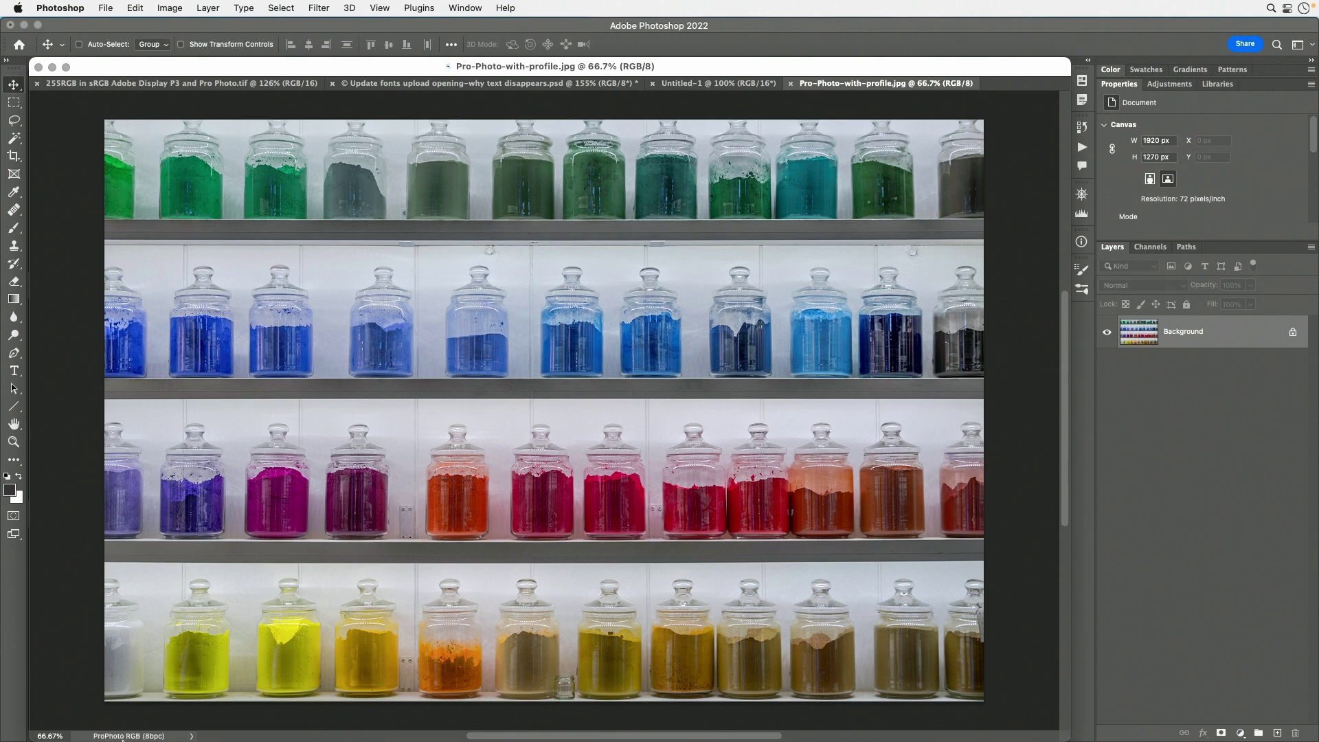
pyautogui.click(192, 735)
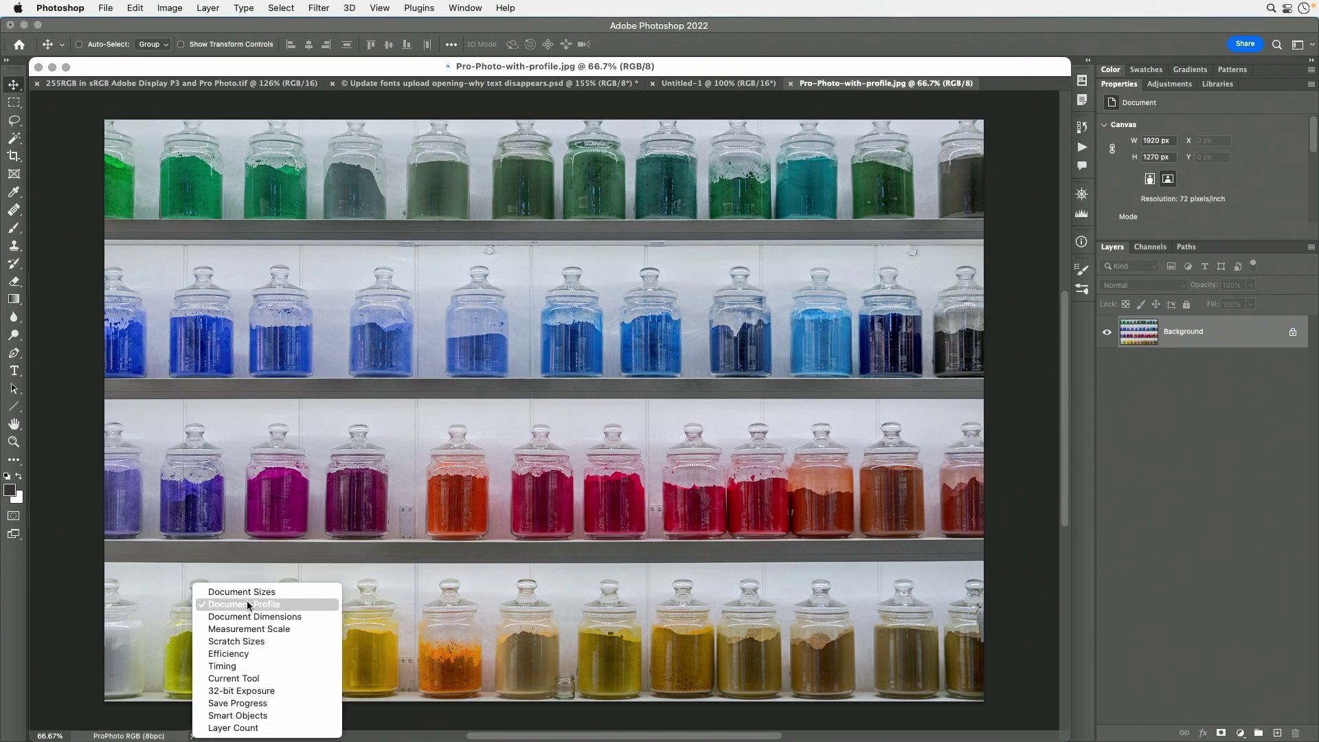
pyautogui.click(60, 607)
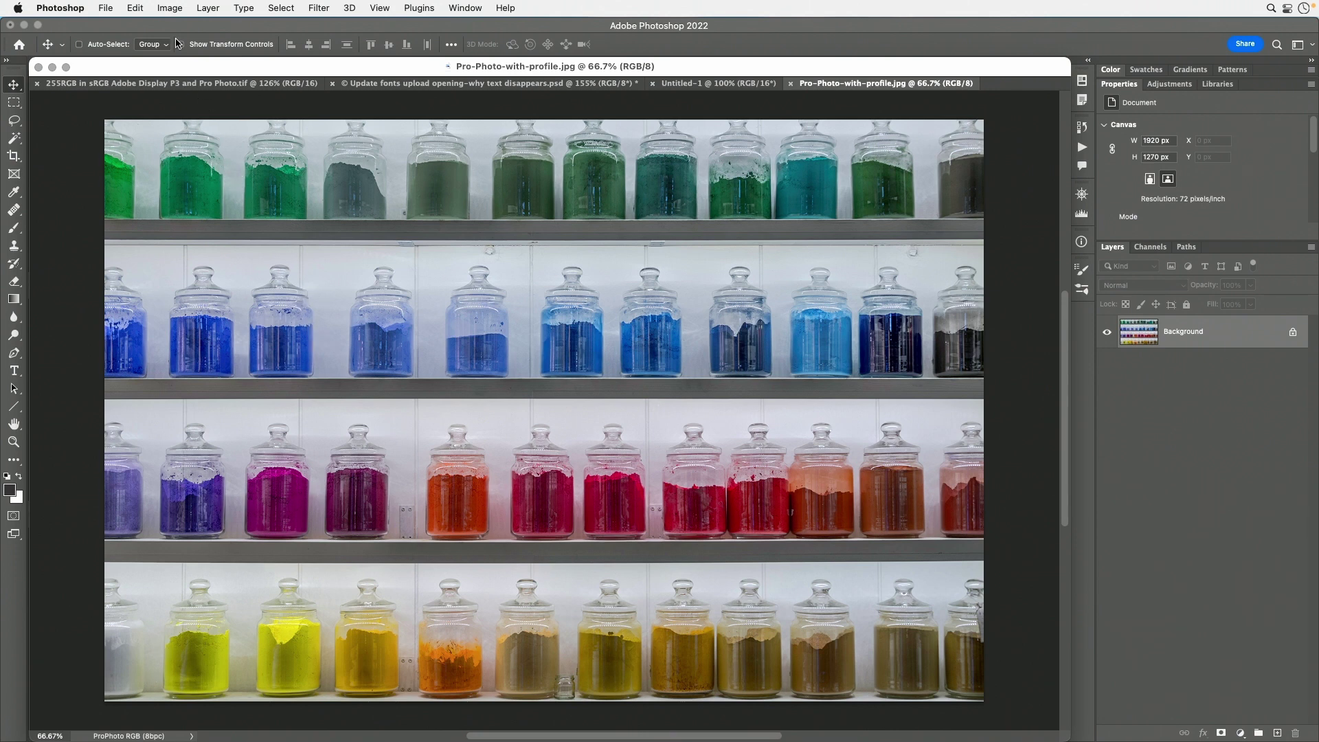
# Step: Open Assign Profile for the jars photo with the Profile option selected and its profile list shown
pyautogui.click(141, 9)
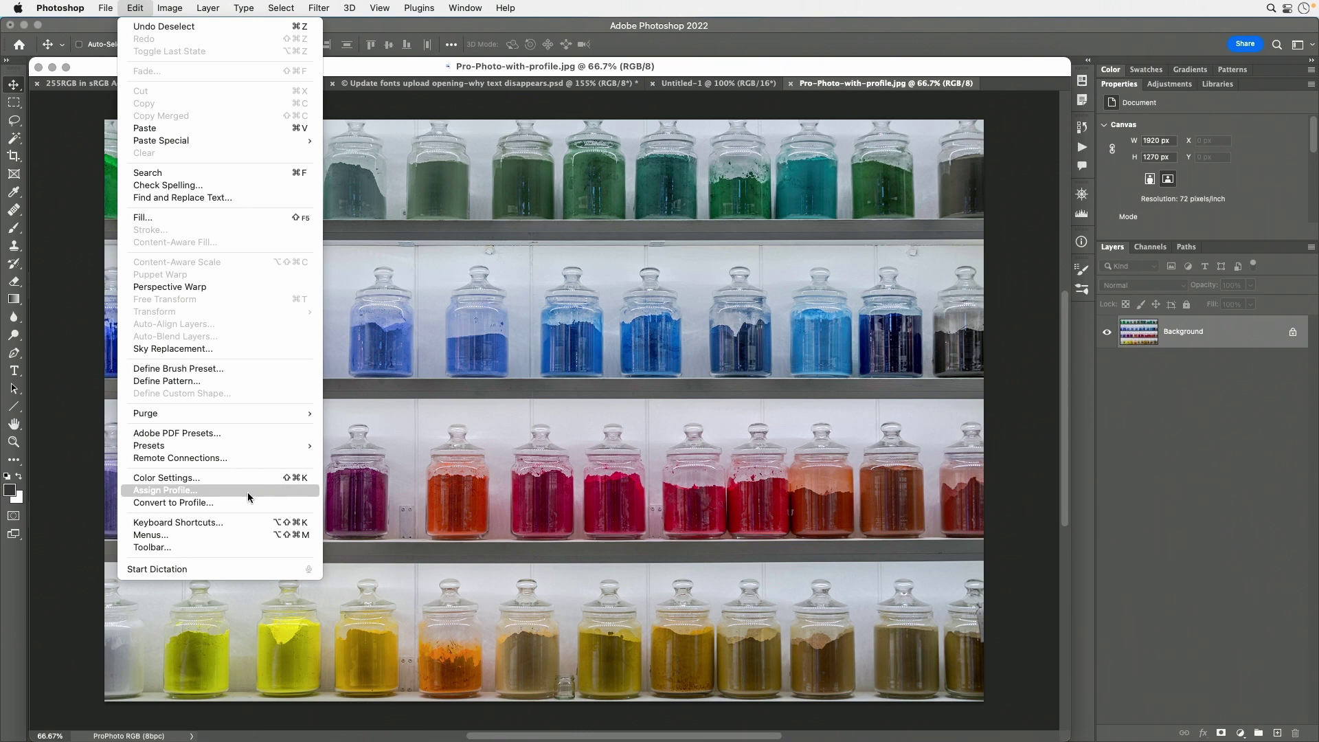
pyautogui.click(215, 489)
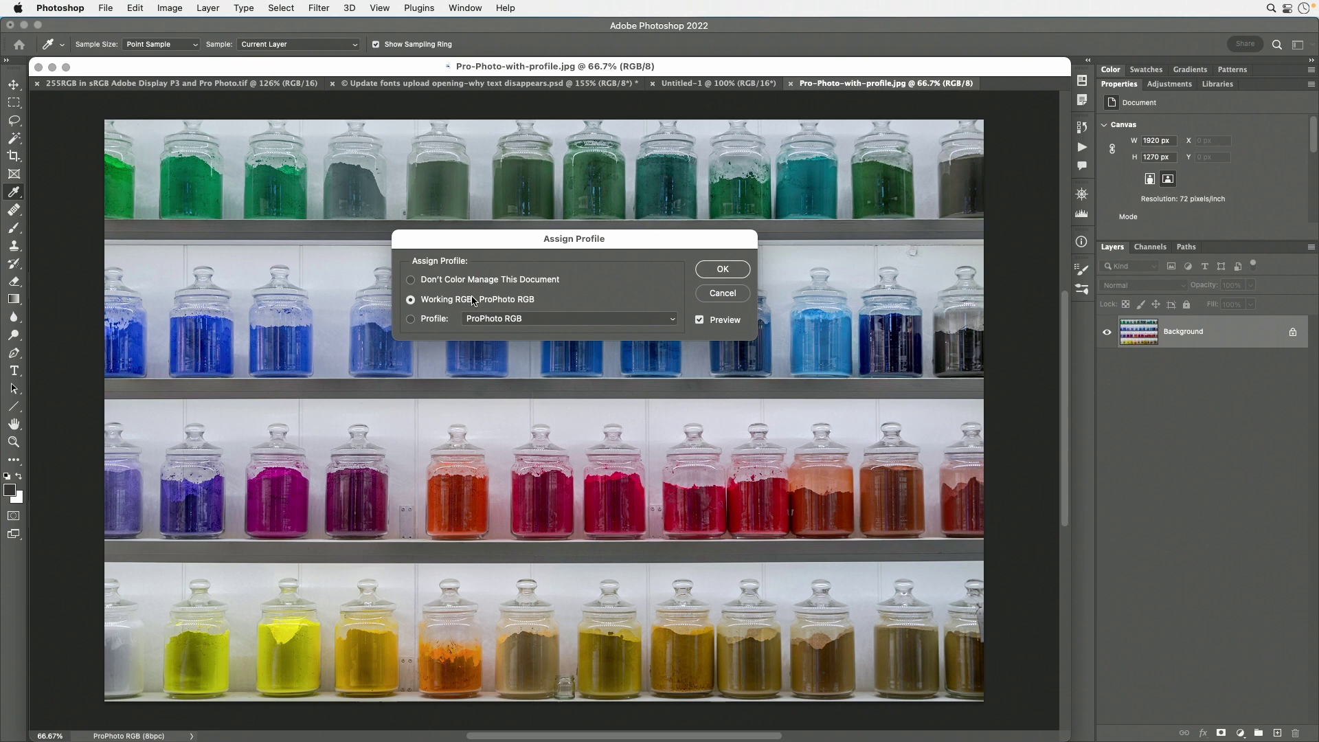
pyautogui.click(410, 320)
pyautogui.moveTo(603, 246); pyautogui.dragTo(916, 105)
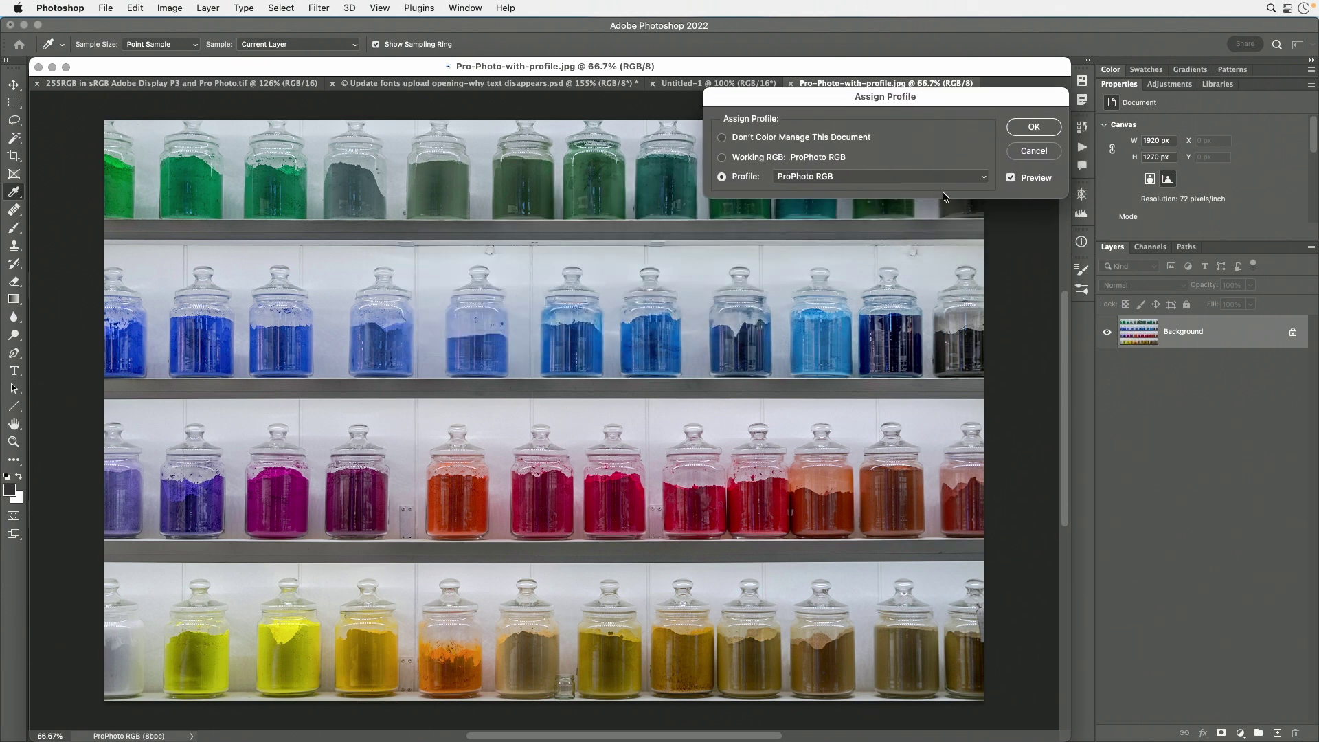
pyautogui.click(978, 180)
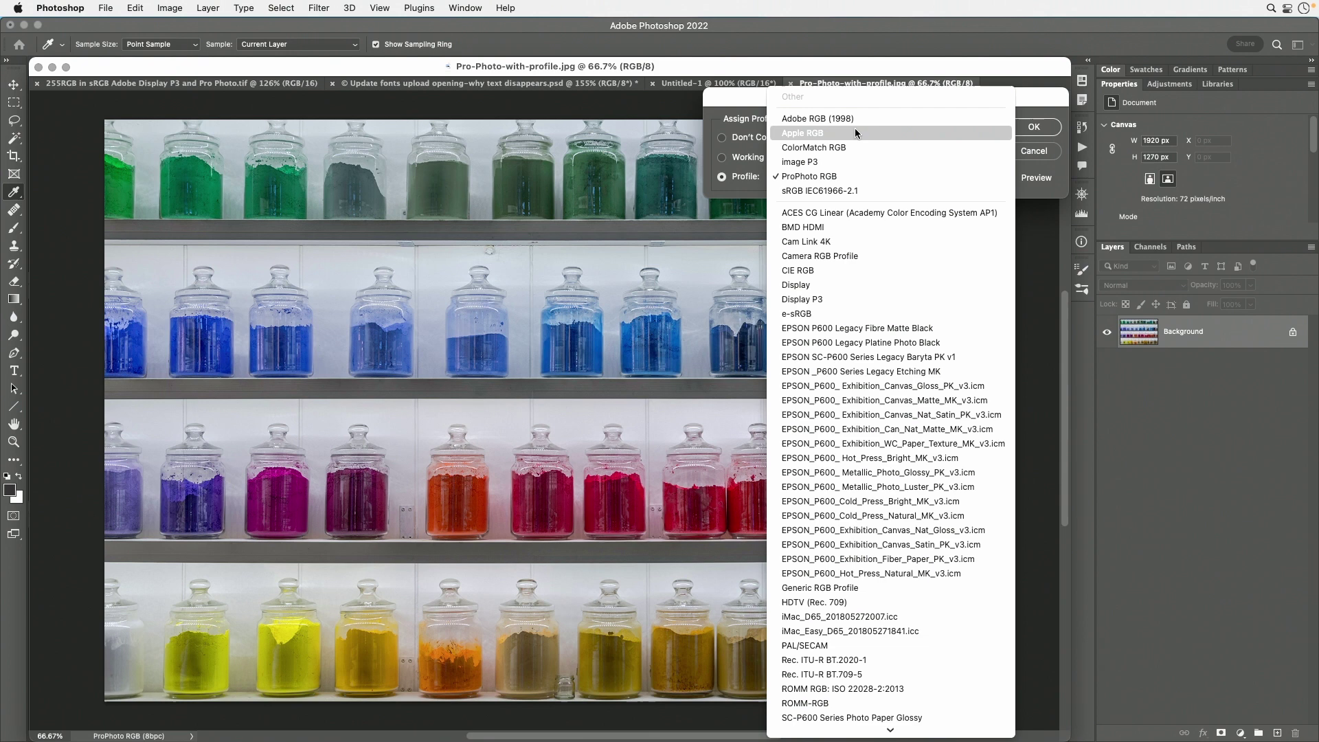
pyautogui.click(838, 191)
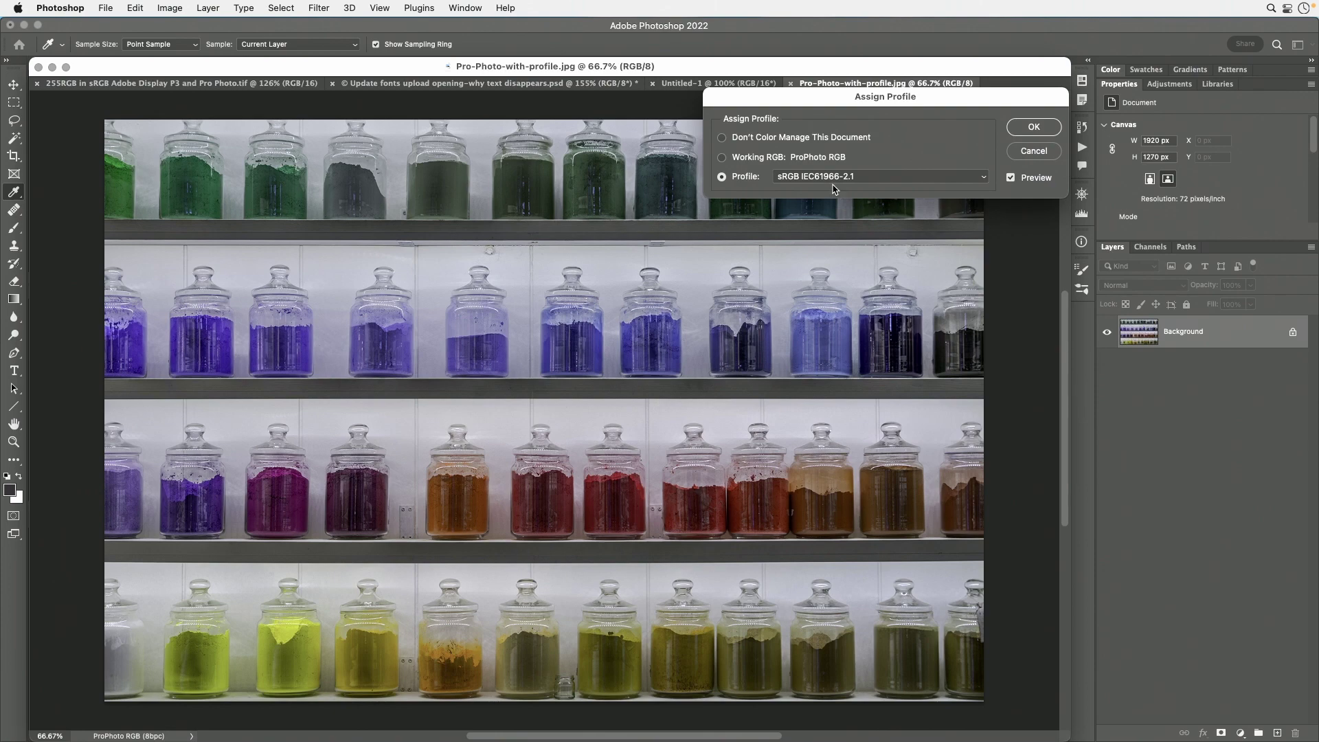
pyautogui.click(824, 177)
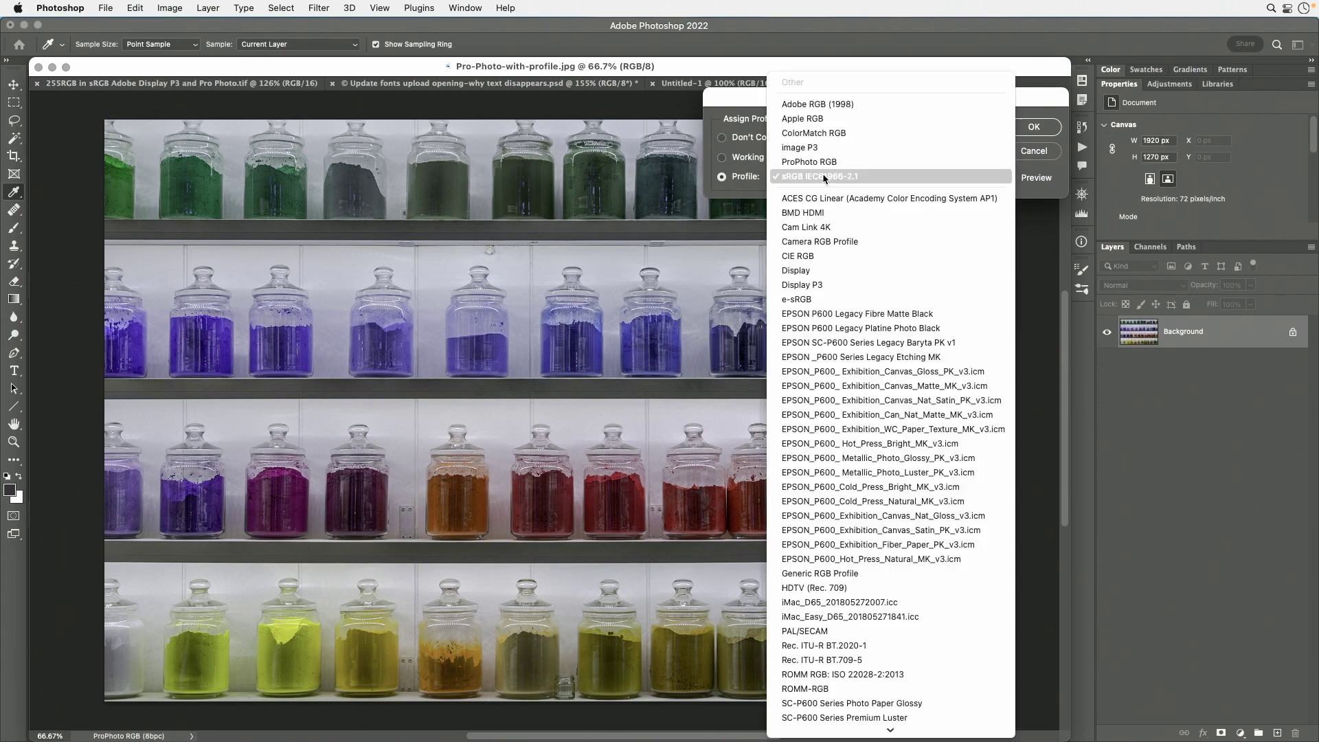
pyautogui.click(854, 104)
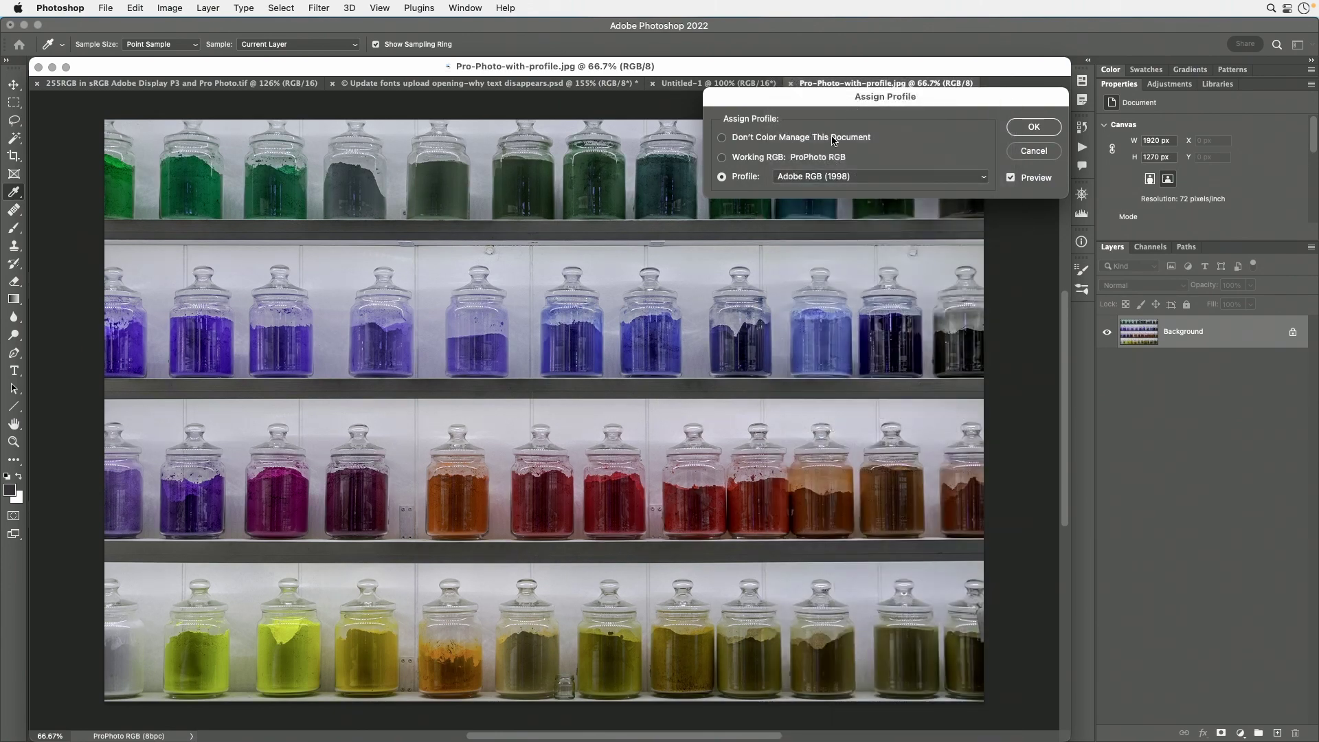
pyautogui.click(819, 179)
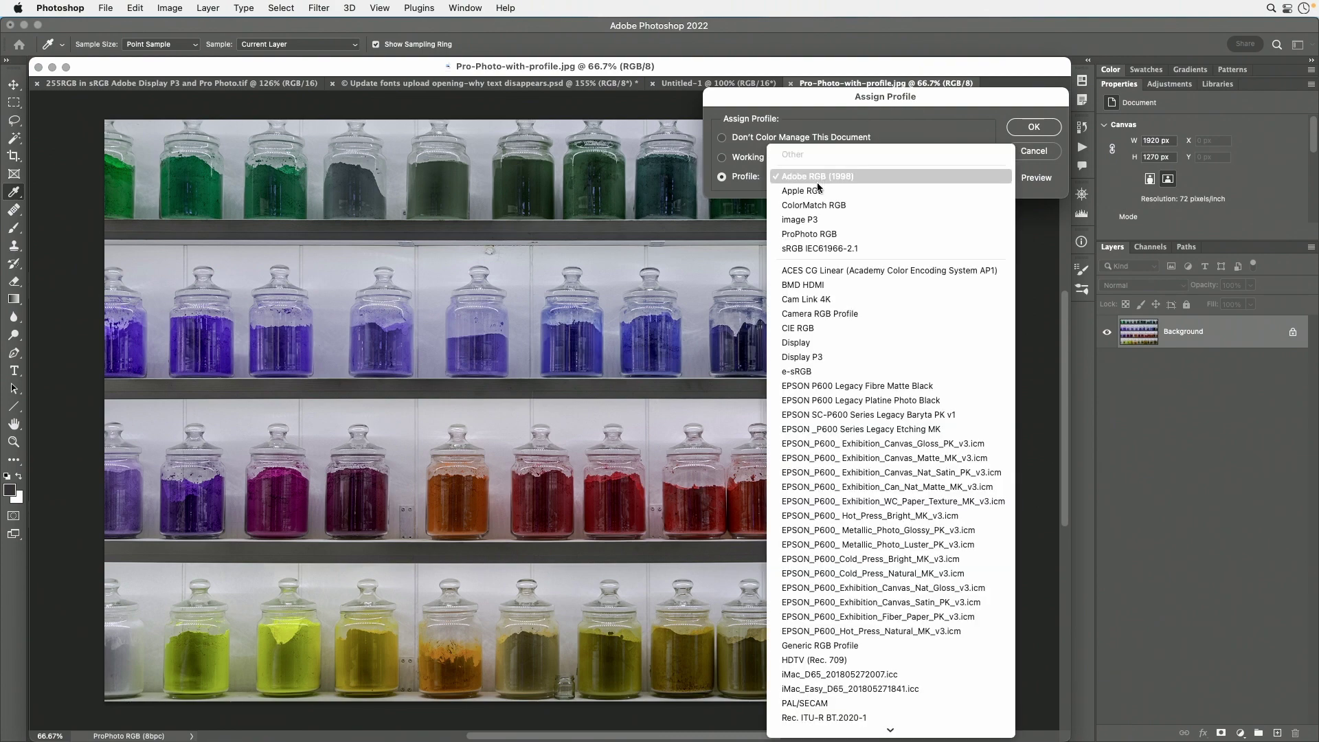
pyautogui.click(808, 232)
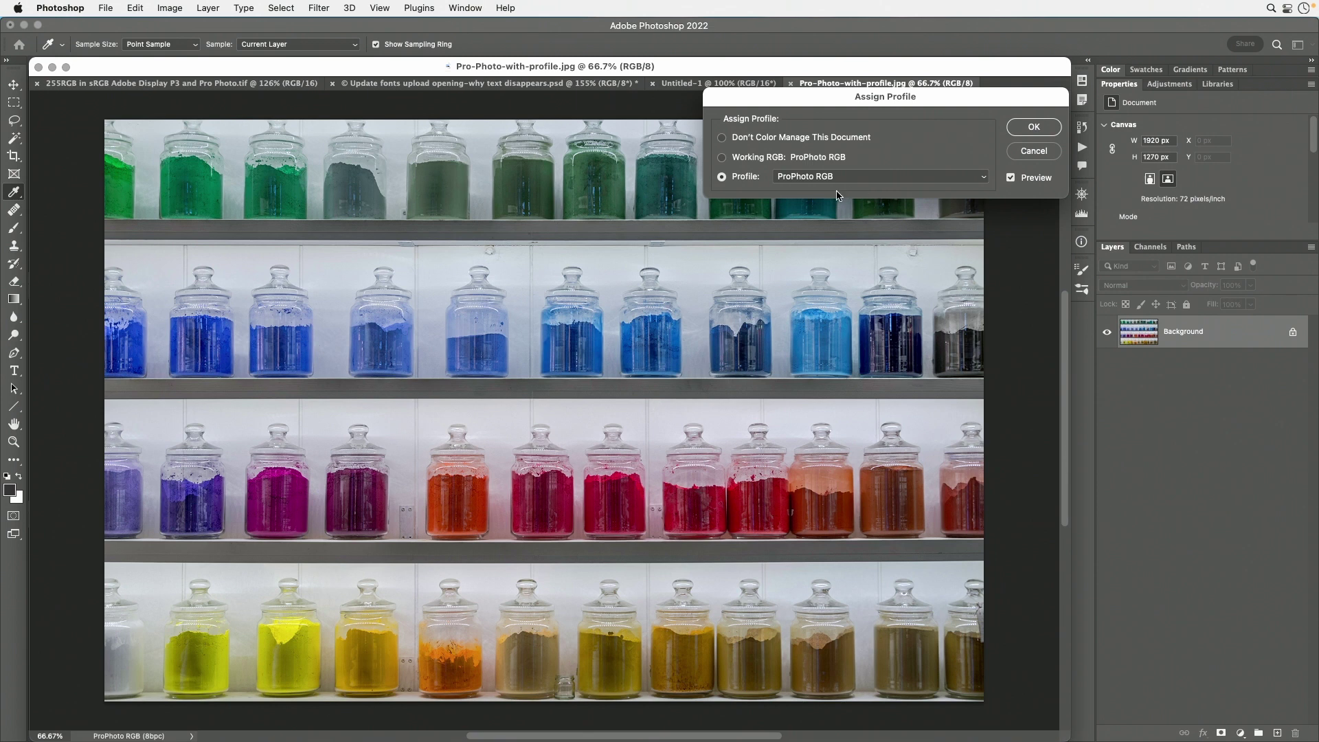
pyautogui.click(901, 175)
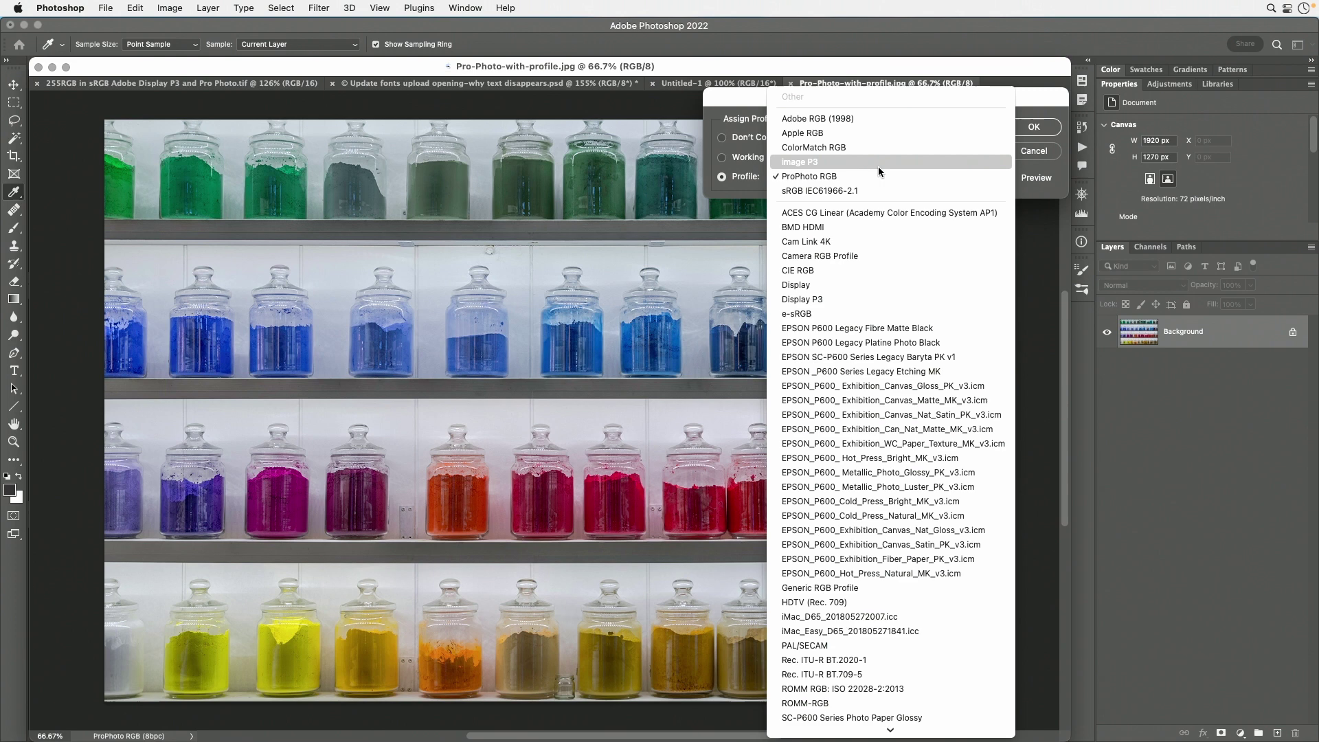
pyautogui.click(865, 189)
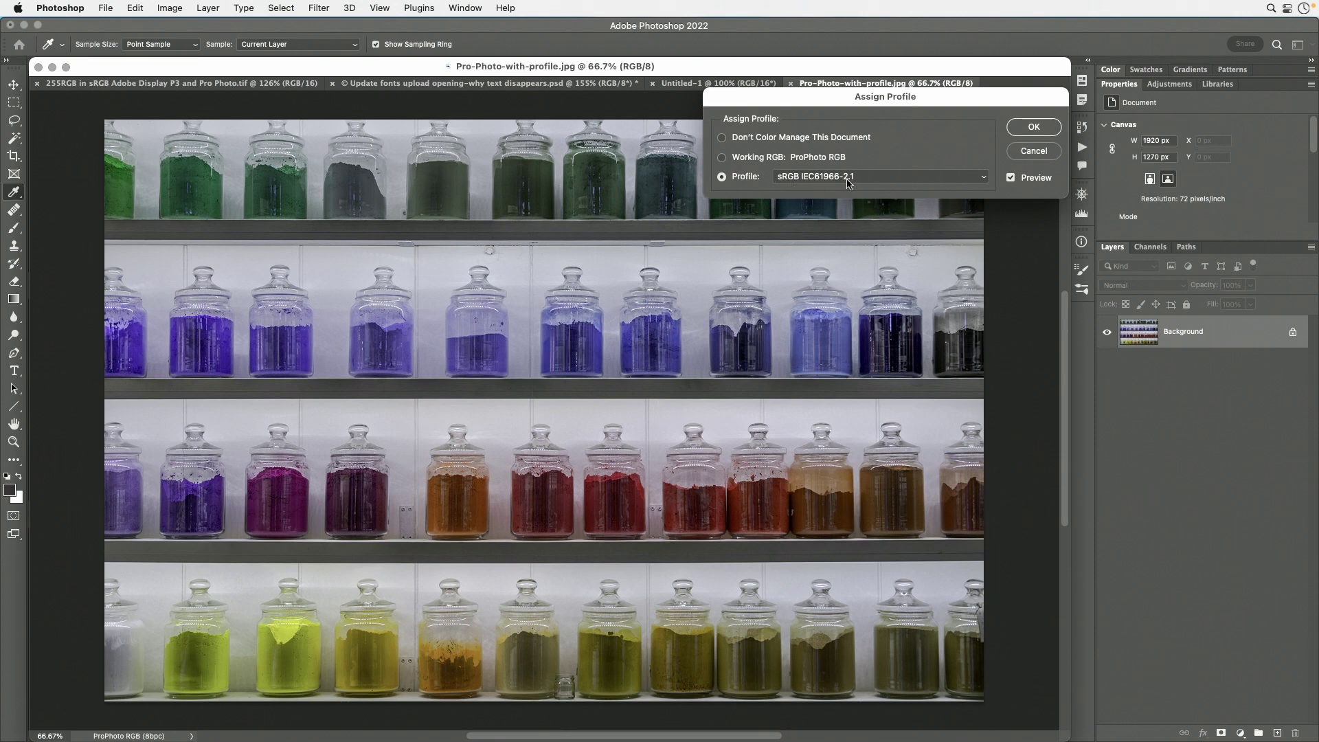
pyautogui.click(885, 178)
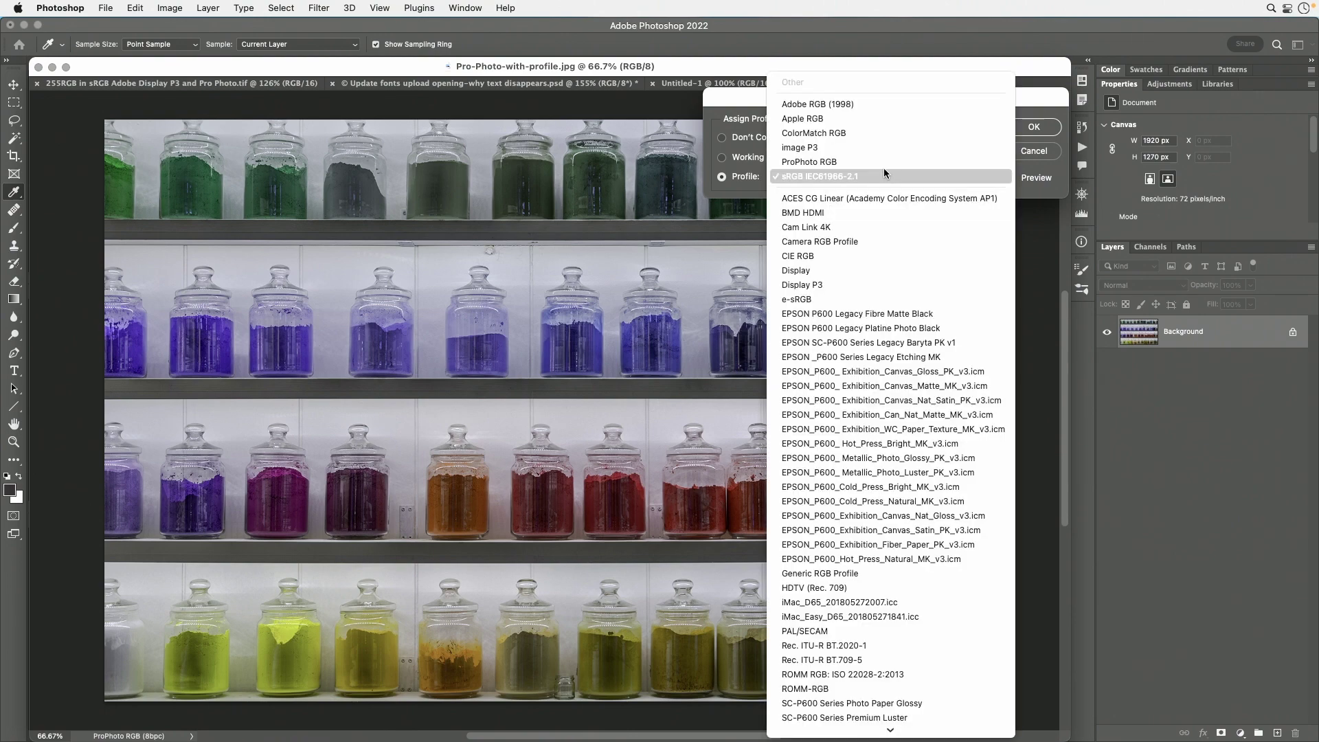
pyautogui.click(882, 162)
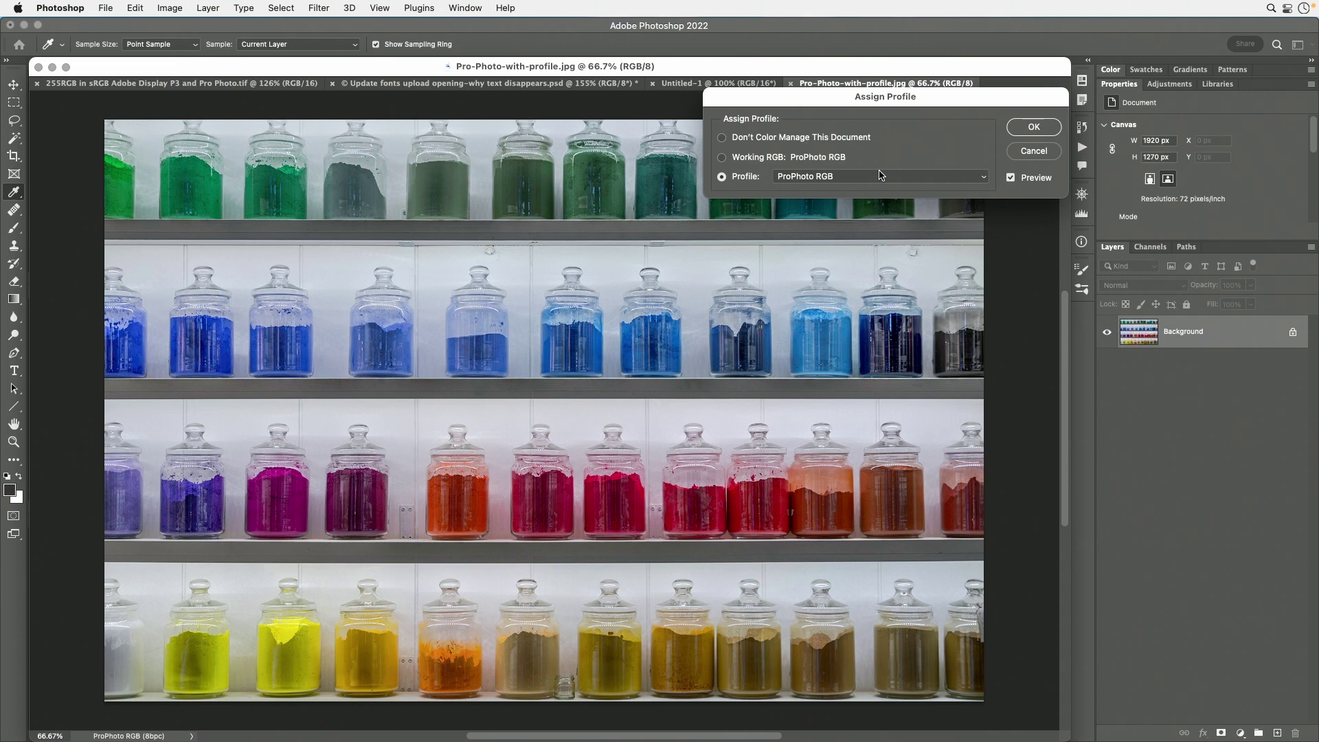
# Step: Confirm assigning ProPhoto RGB and return to the Pro-Photo-with-profile.jpg document
pyautogui.click(1034, 127)
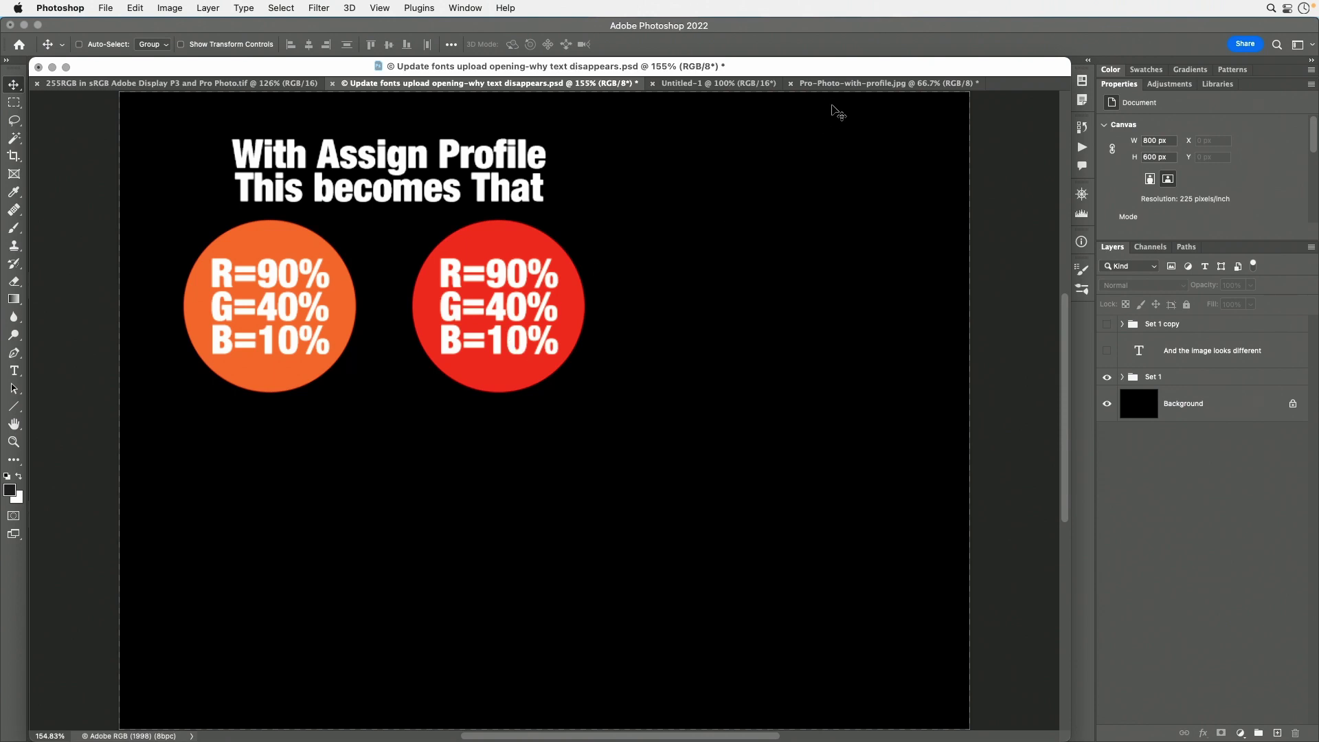
pyautogui.click(846, 84)
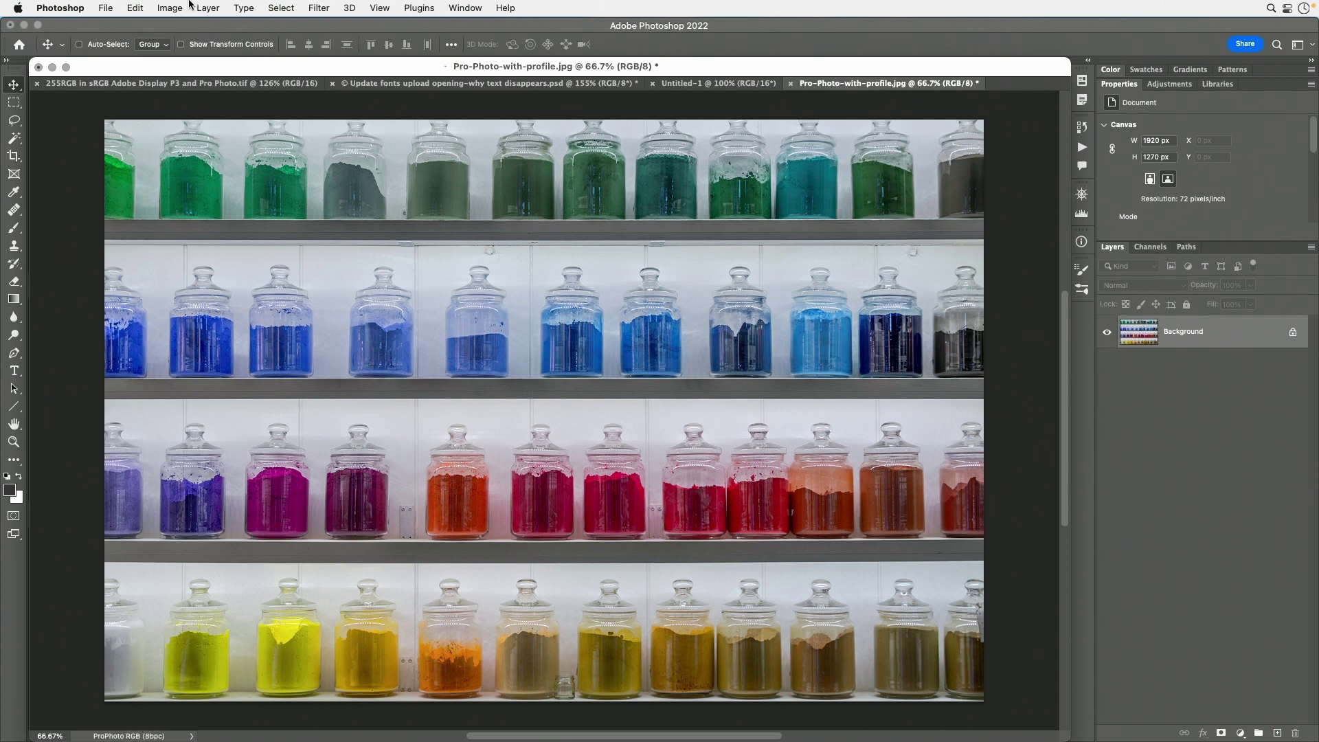
# Step: Start Convert to Profile with sRGB IEC61966-2.1 kept as the destination profile
pyautogui.click(136, 7)
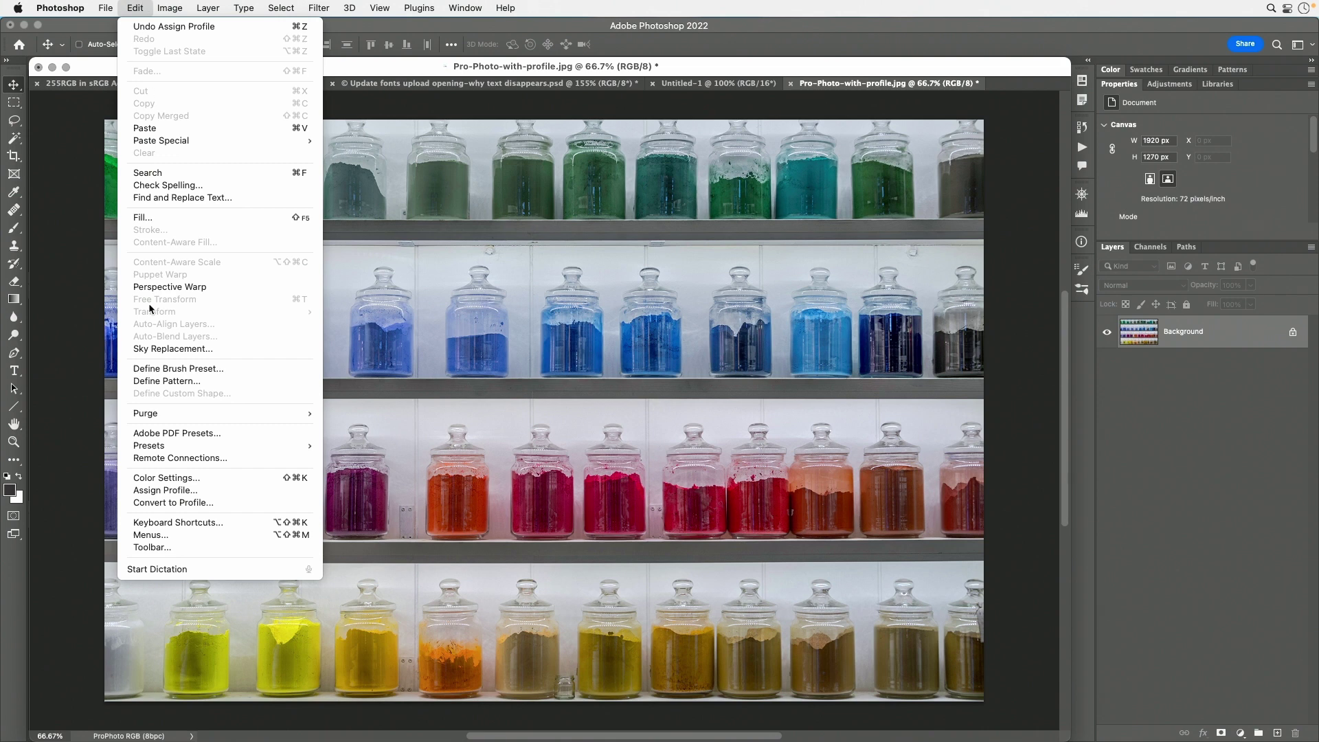
pyautogui.click(177, 504)
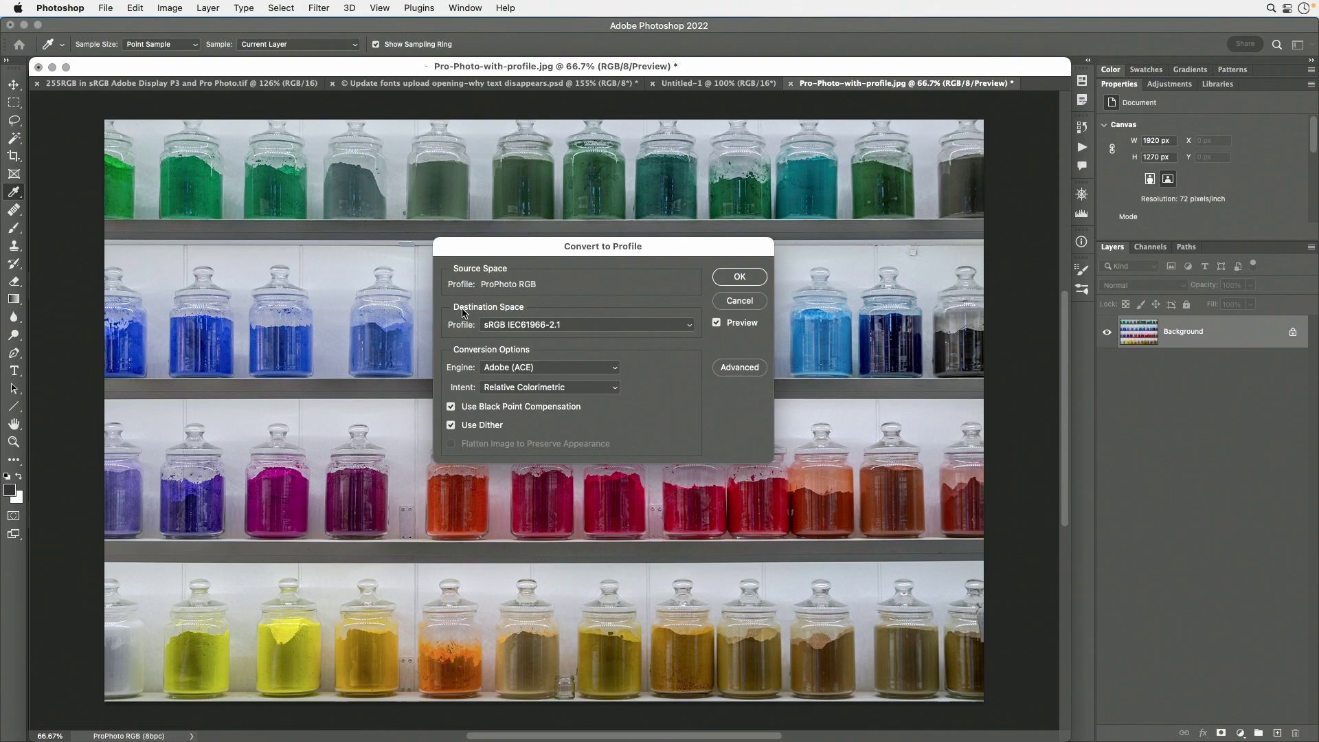
pyautogui.click(616, 324)
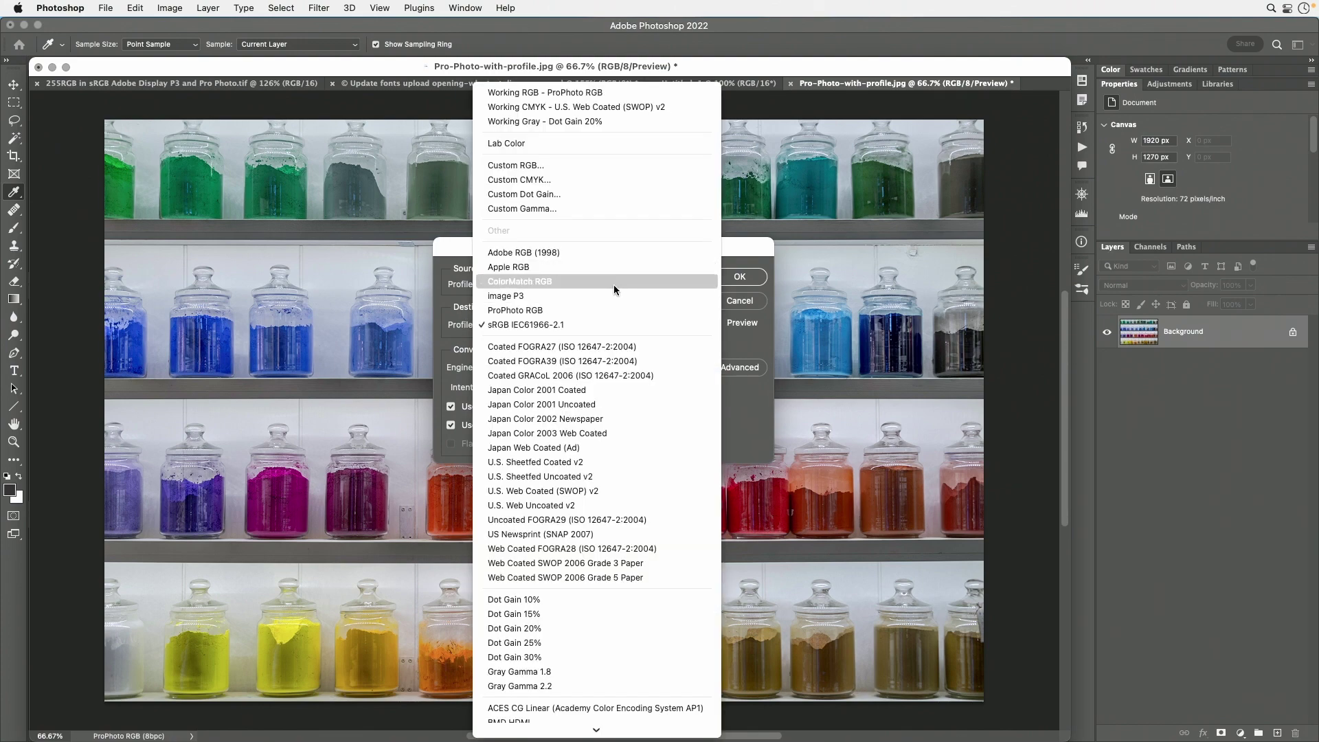
pyautogui.click(604, 324)
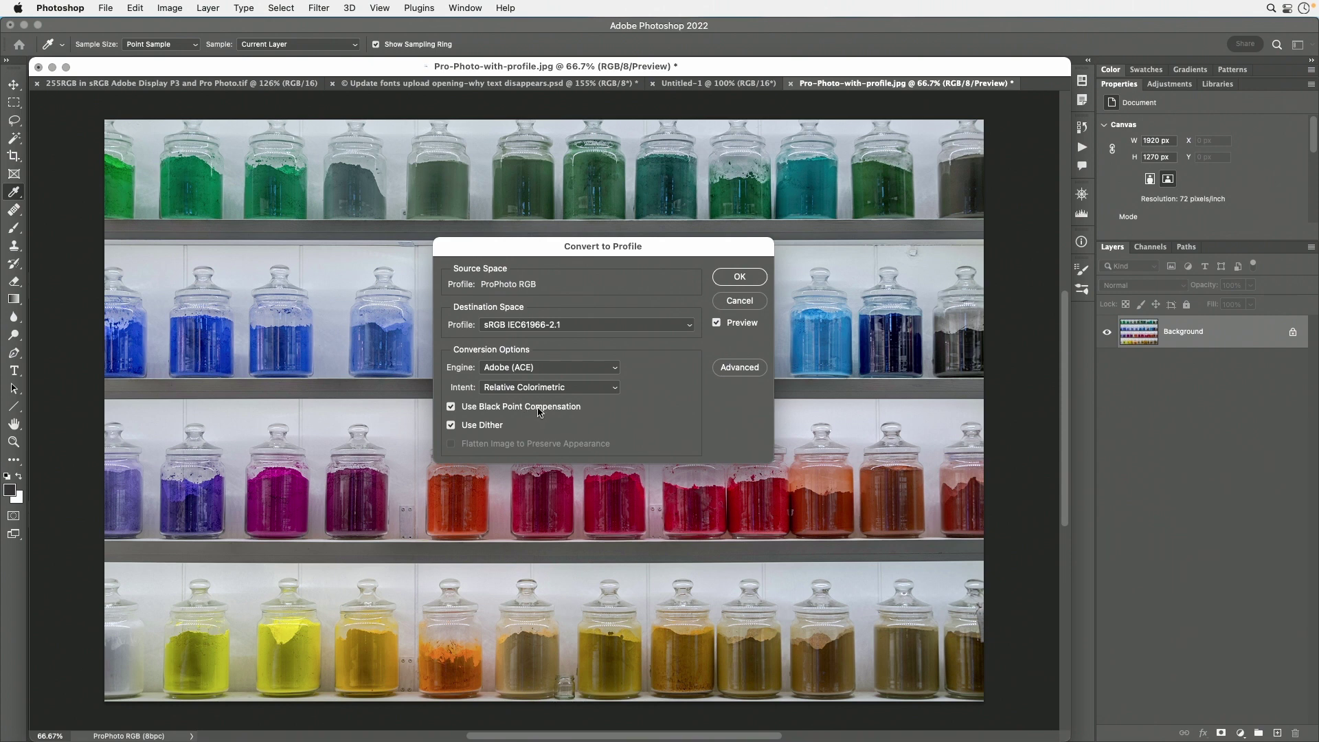
# Step: Compare Absolute, Saturation and Perceptual intents, then apply the conversion with Relative Colorimetric
pyautogui.click(608, 389)
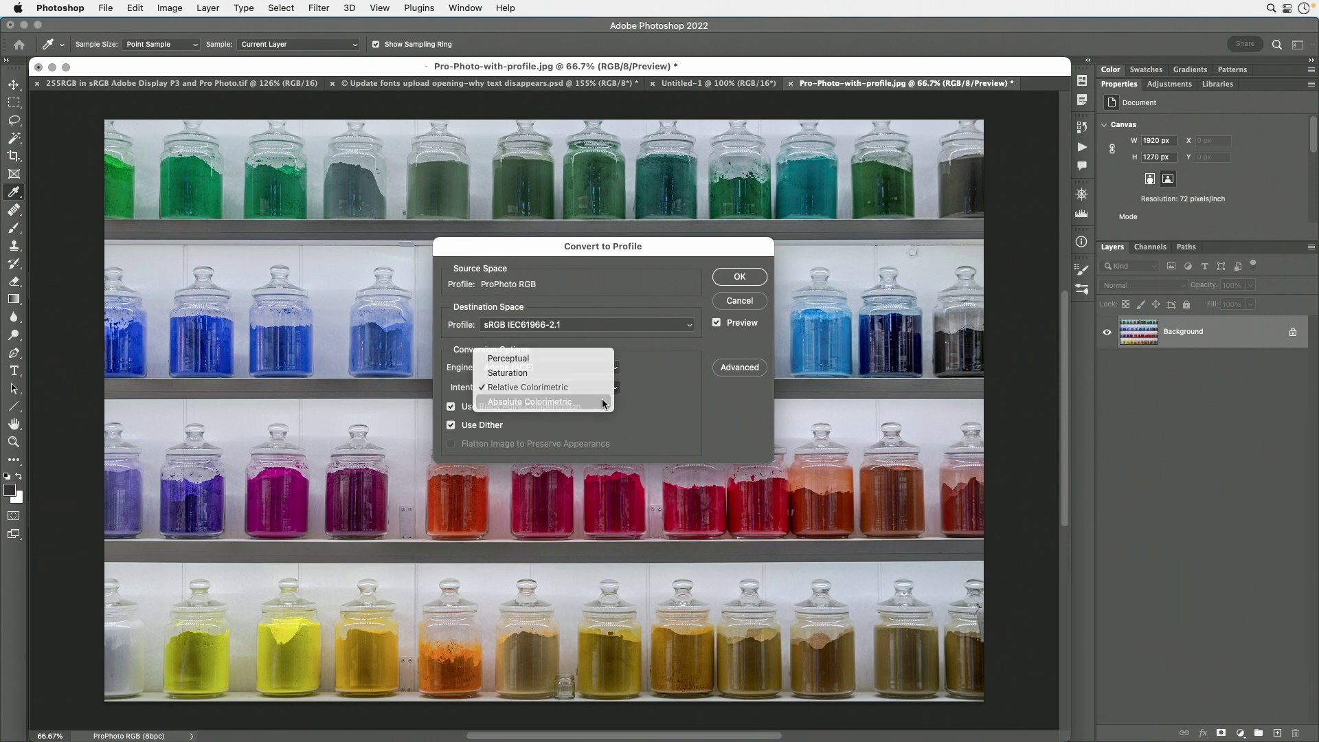
pyautogui.click(604, 399)
pyautogui.click(606, 389)
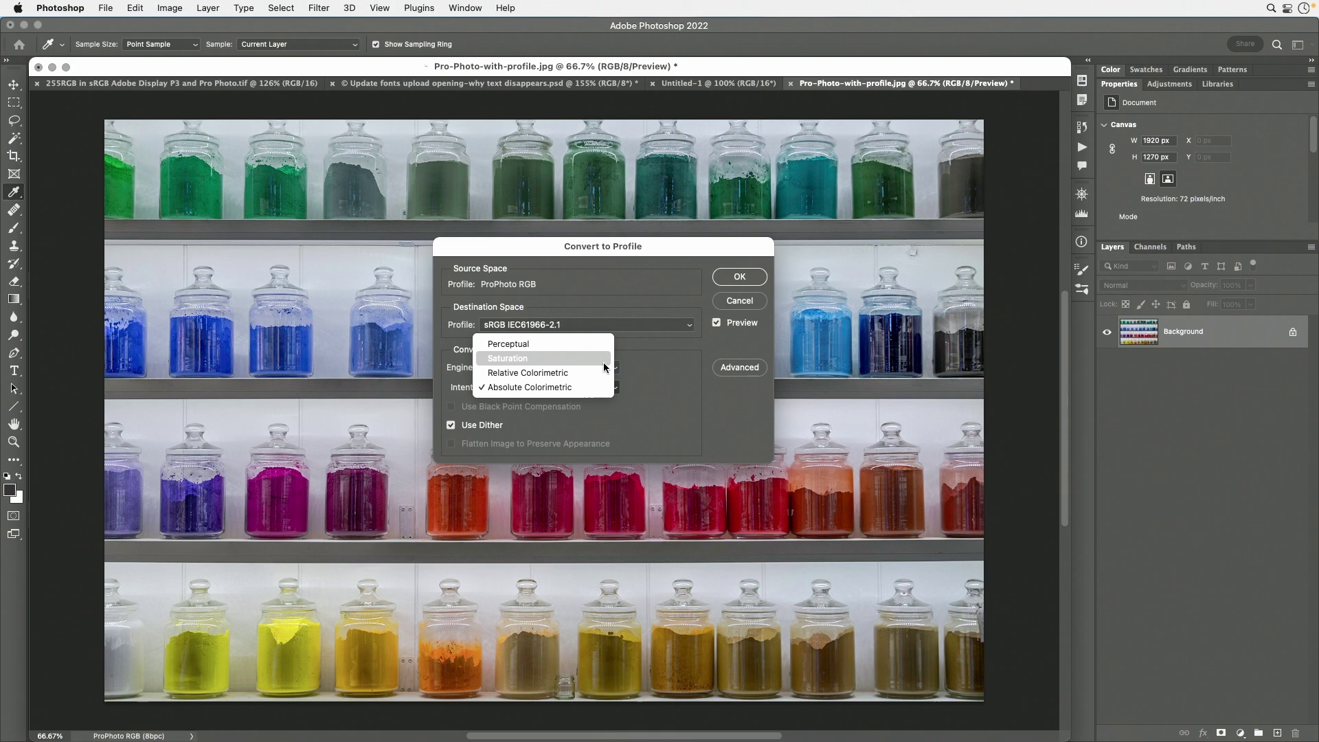
pyautogui.click(603, 359)
pyautogui.click(596, 387)
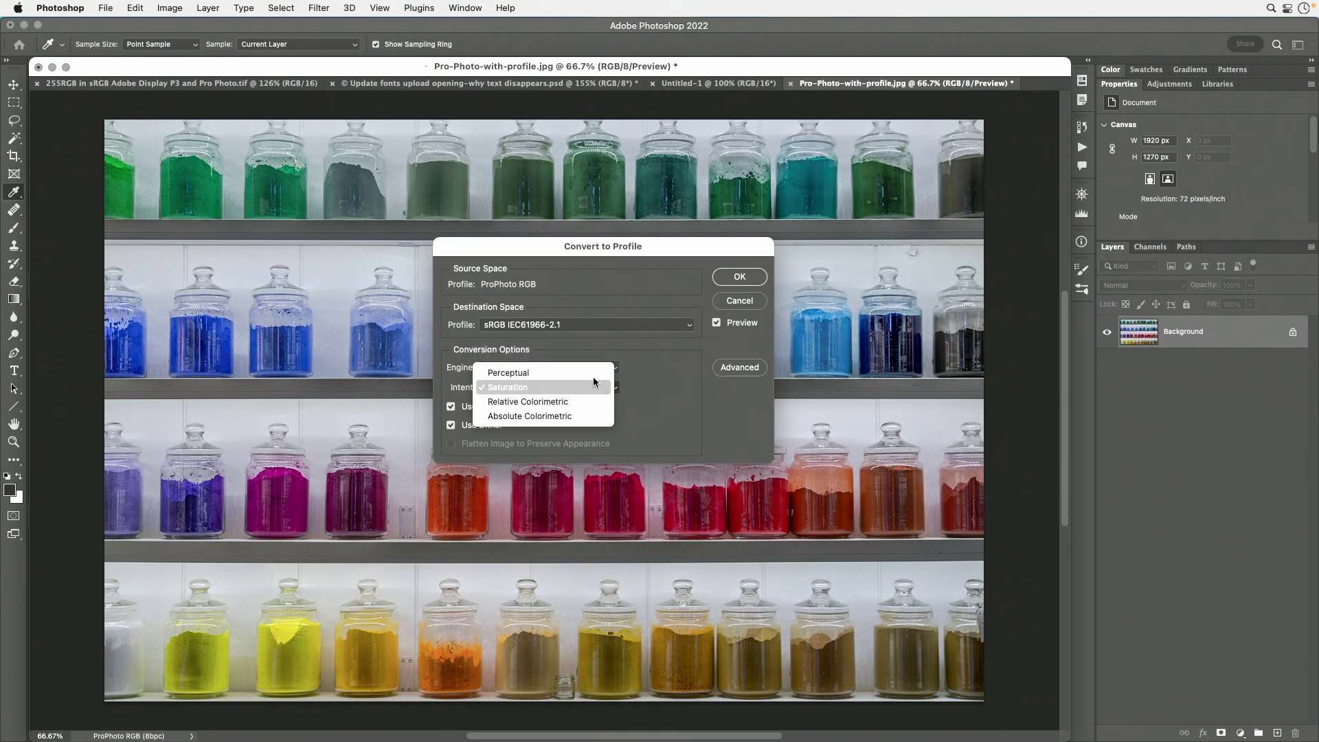
pyautogui.click(591, 372)
pyautogui.click(589, 388)
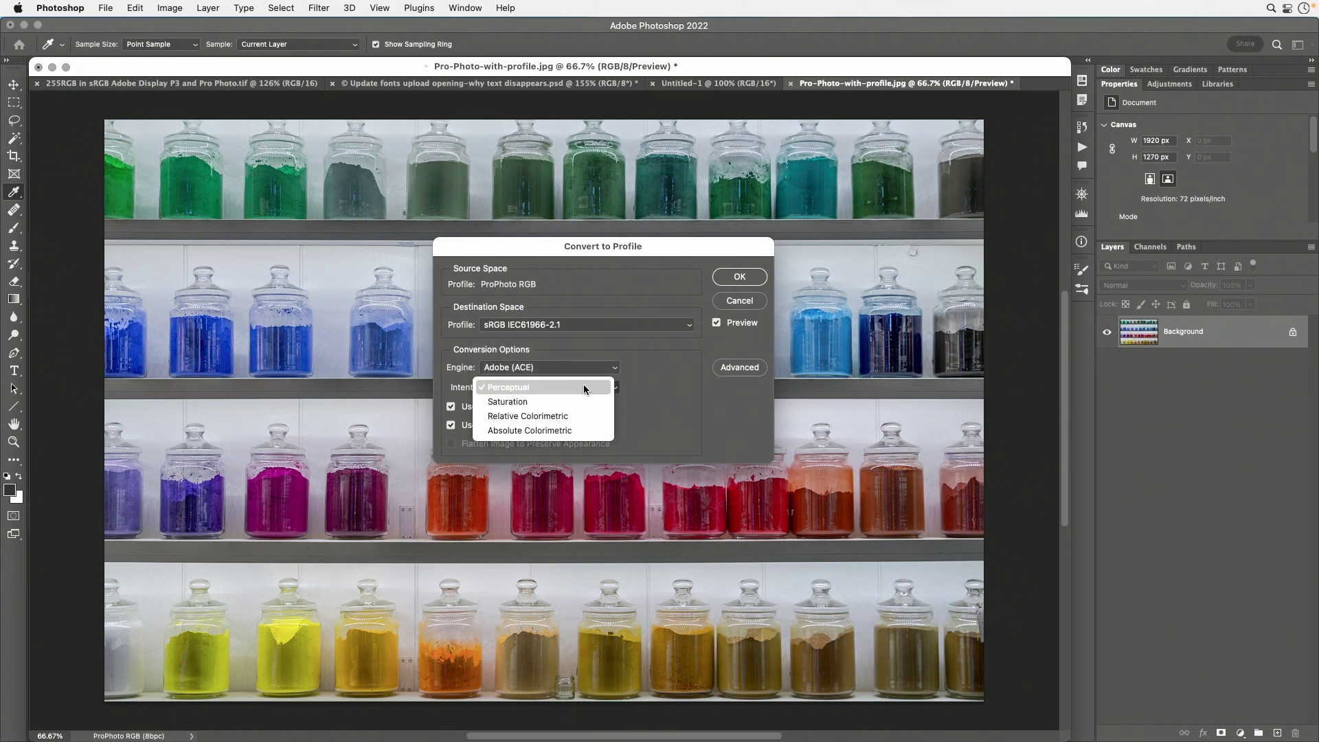
pyautogui.click(572, 417)
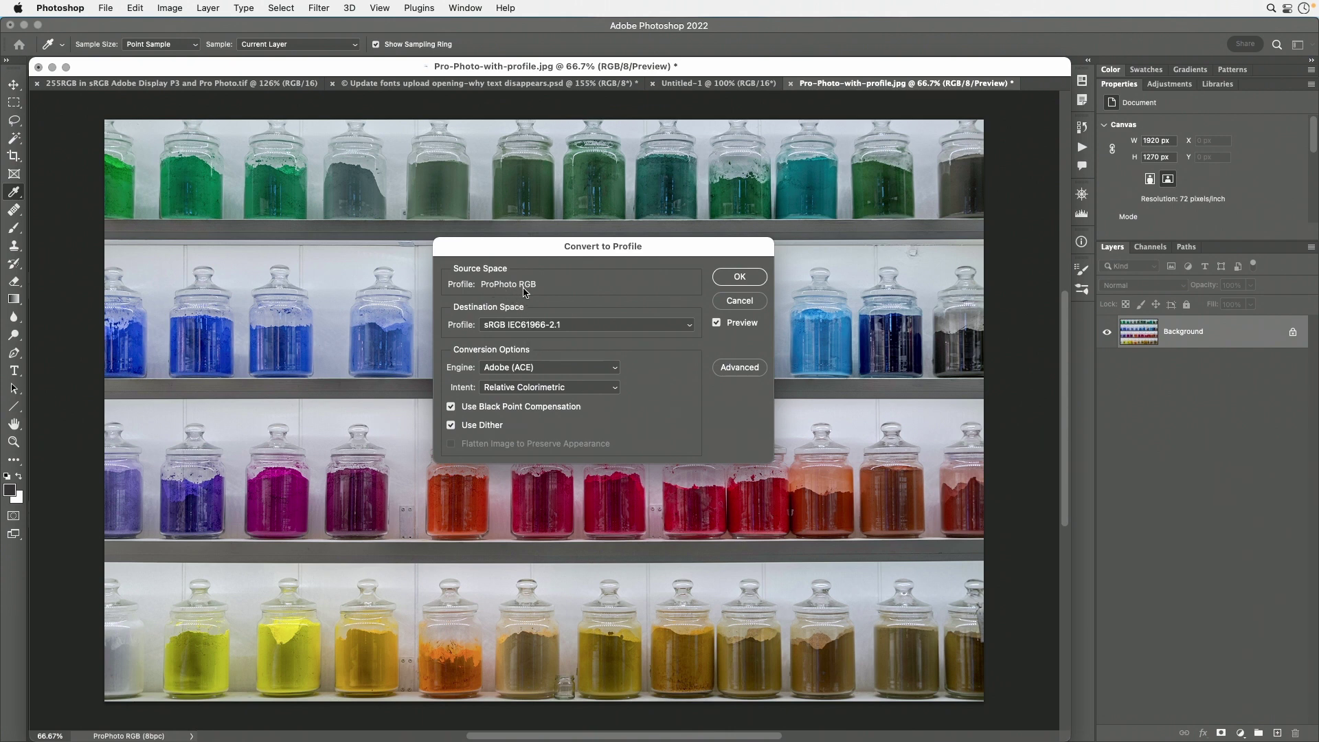
pyautogui.click(741, 276)
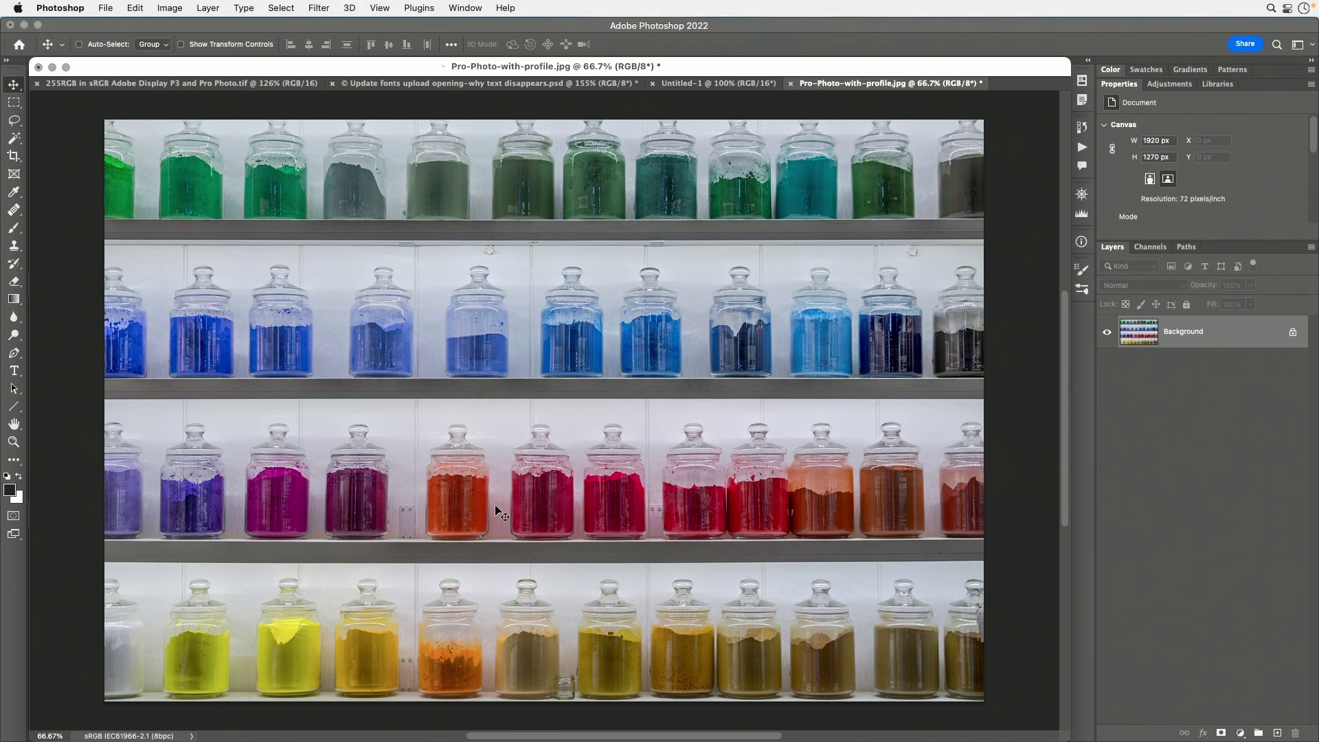
# Step: Switch to the 'Update fonts upload opening-why text disappears.psd' slide showing the Assign Profile circles
pyautogui.click(512, 84)
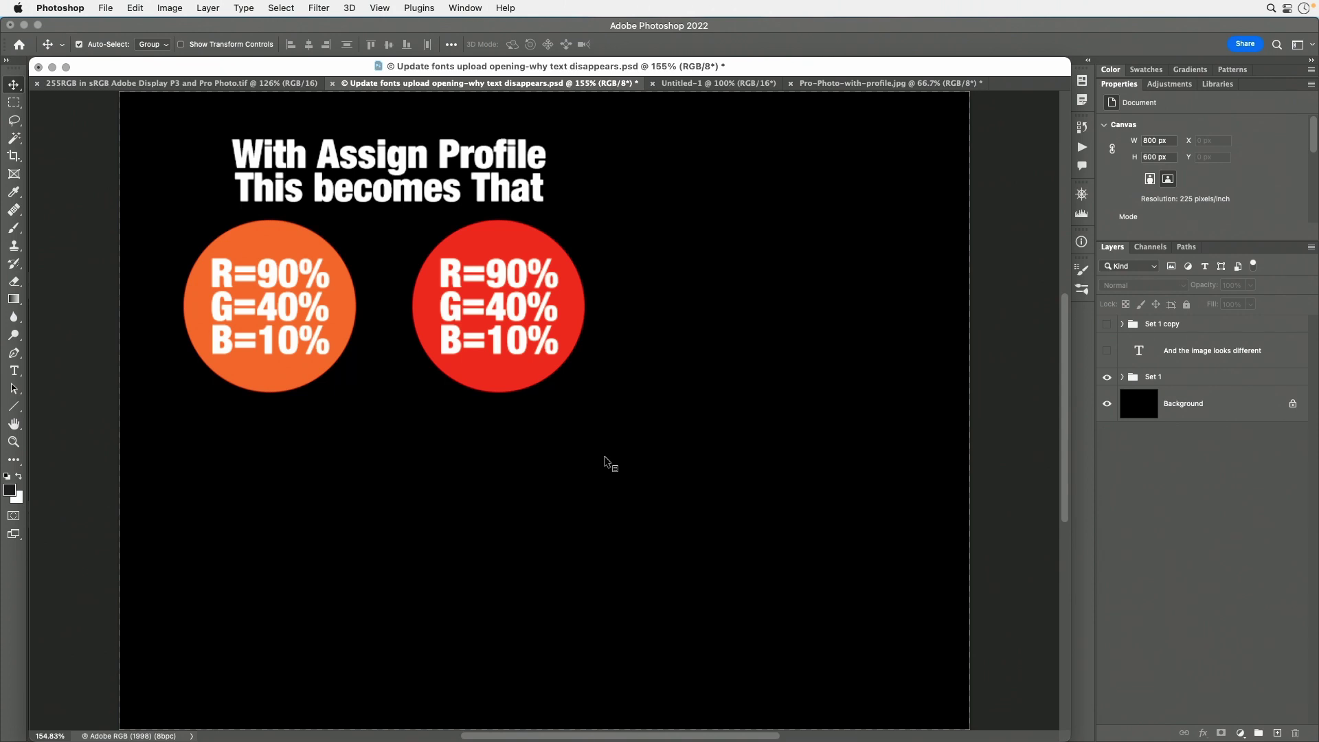
# Step: Show the Set 1 copy group so the Convert to Profile circles (R=87% G=38% B=8%) appear
pyautogui.press('super+comma')
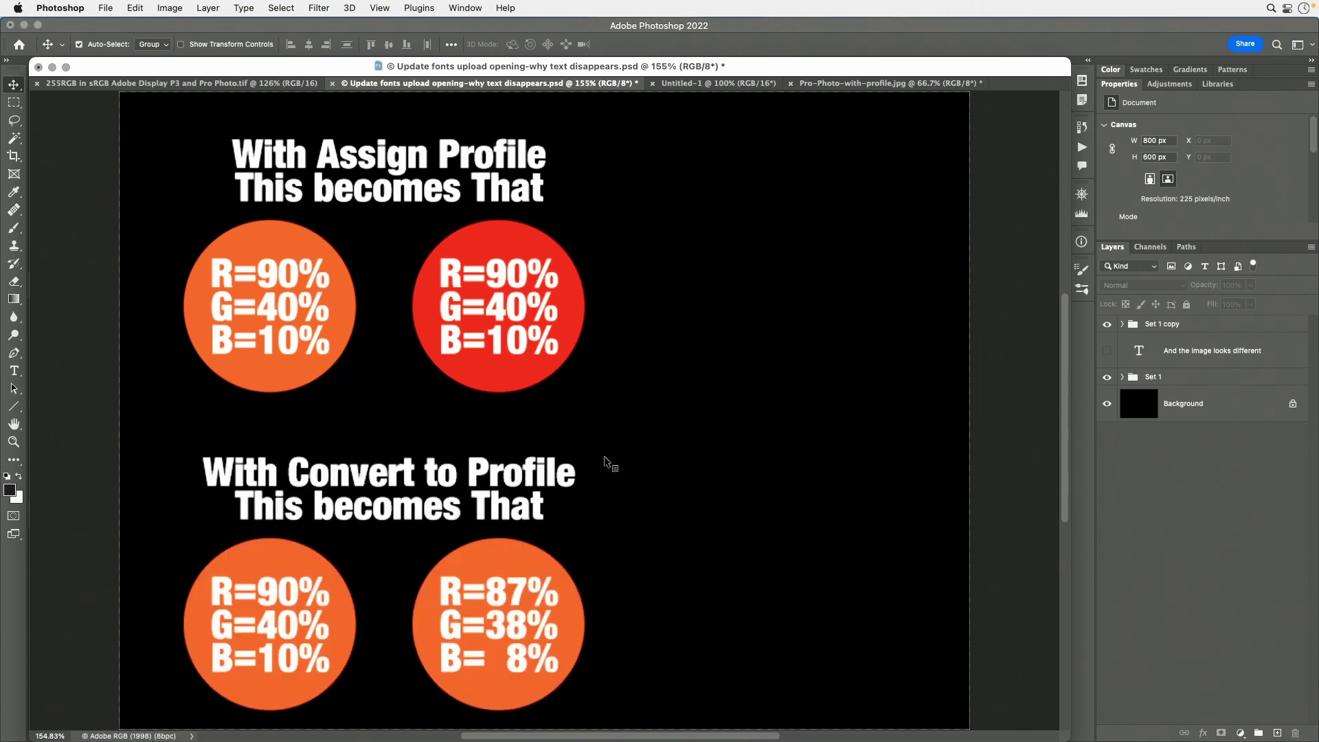
pyautogui.press('super')
# Step: Make the 'And the image looks different' text layer visible beside the comparisons
pyautogui.press('super+comma')
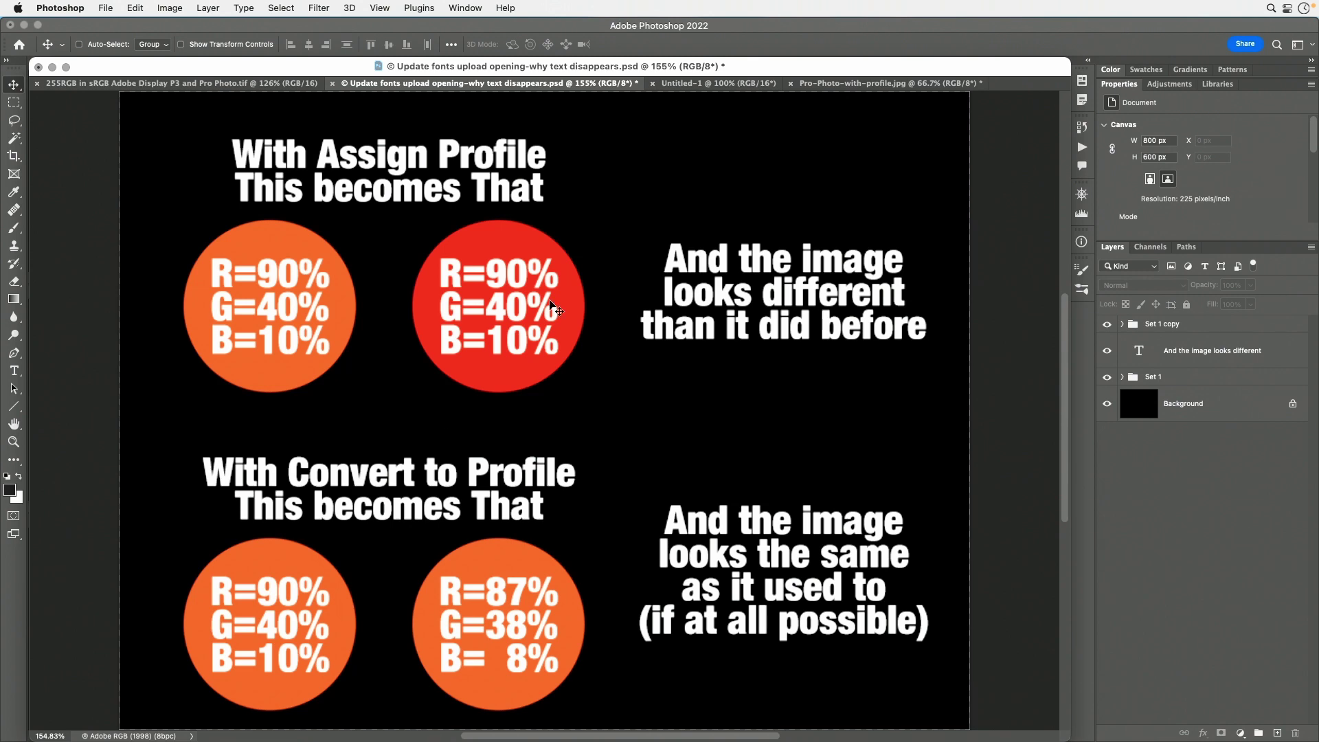
# Step: Switch back to Pro-Photo-with-profile.jpg, now reported as sRGB IEC61966-2.1 (8bpc)
pyautogui.click(893, 83)
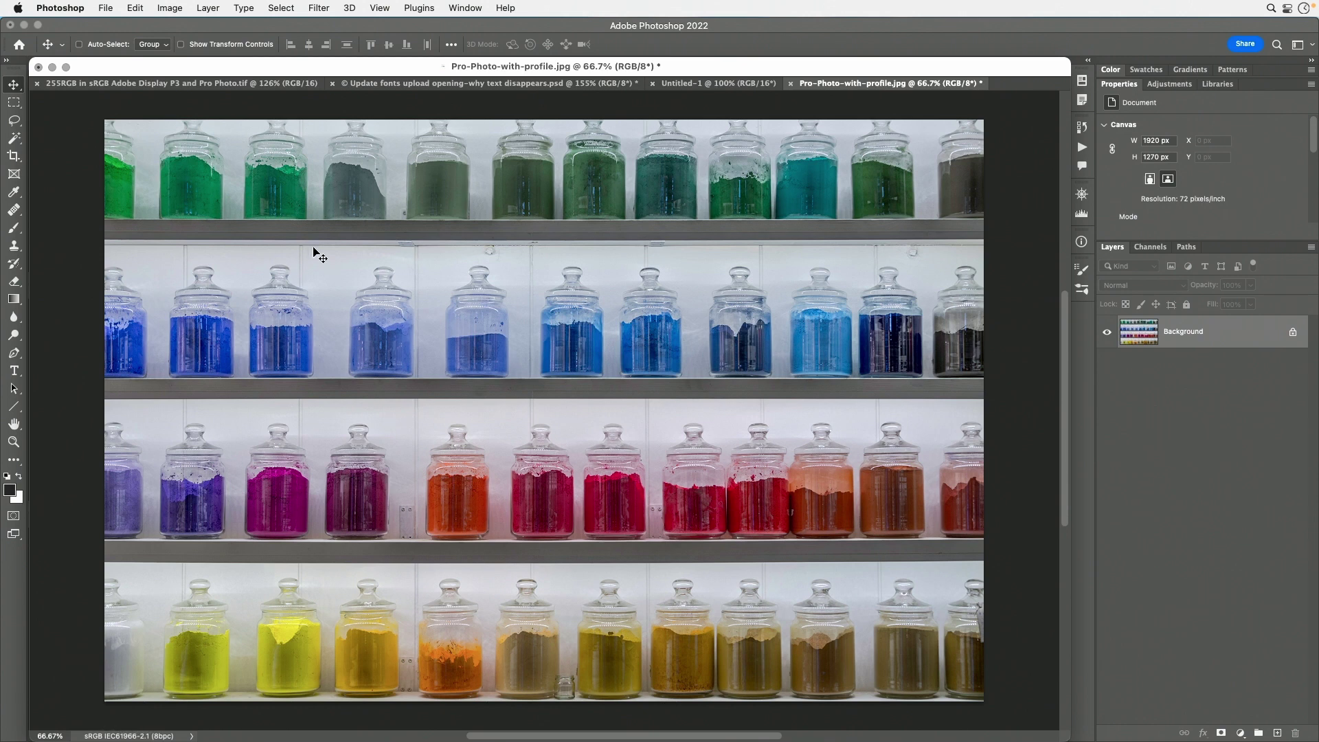
pyautogui.click(137, 6)
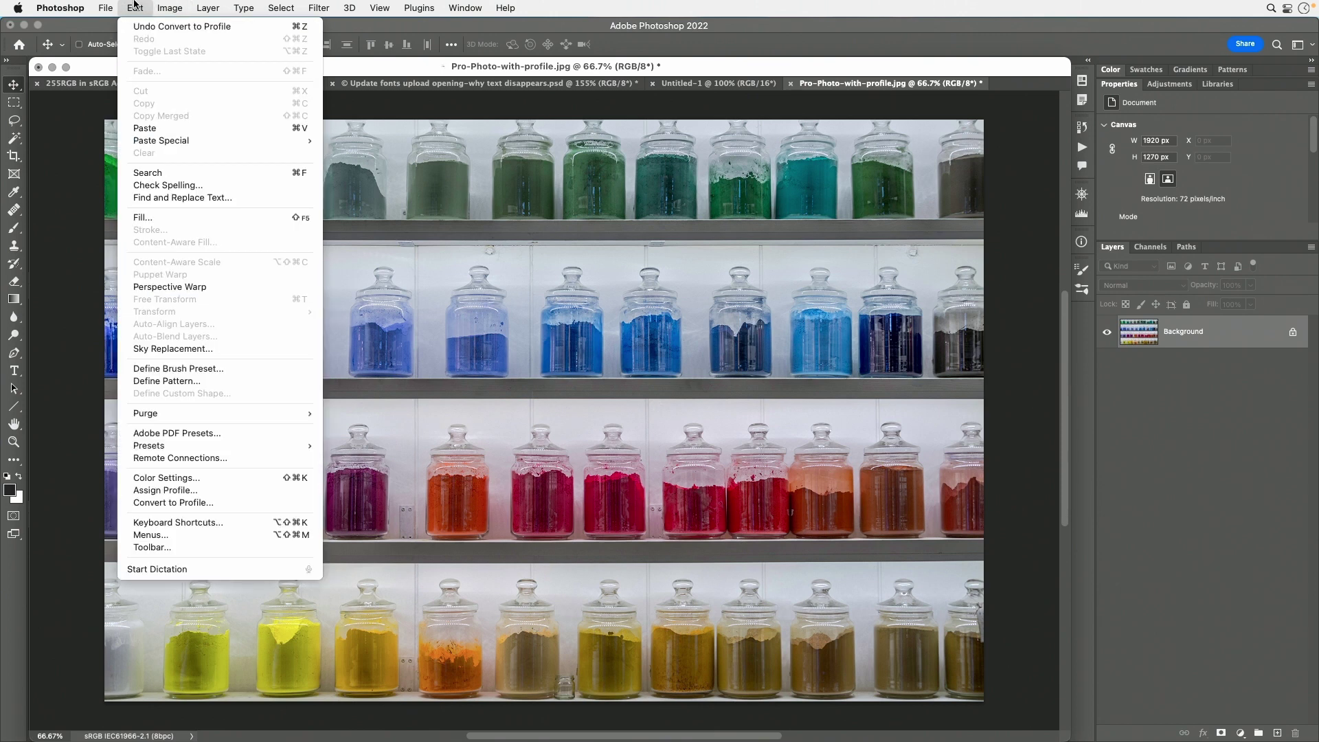
# Step: Open Save for Web (Legacy) for the jars photo and change the format from PNG-8 to JPEG
pyautogui.moveTo(105, 8)
pyautogui.moveTo(126, 204)
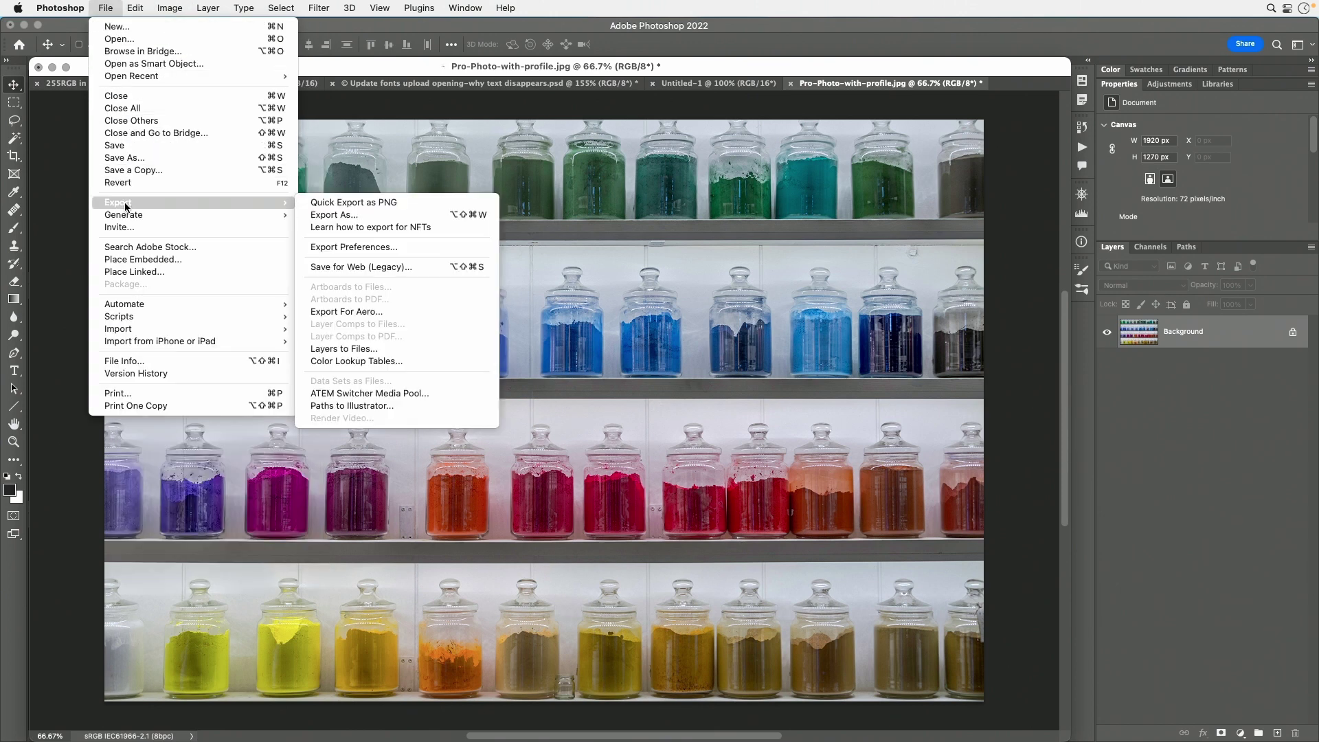
pyautogui.click(348, 266)
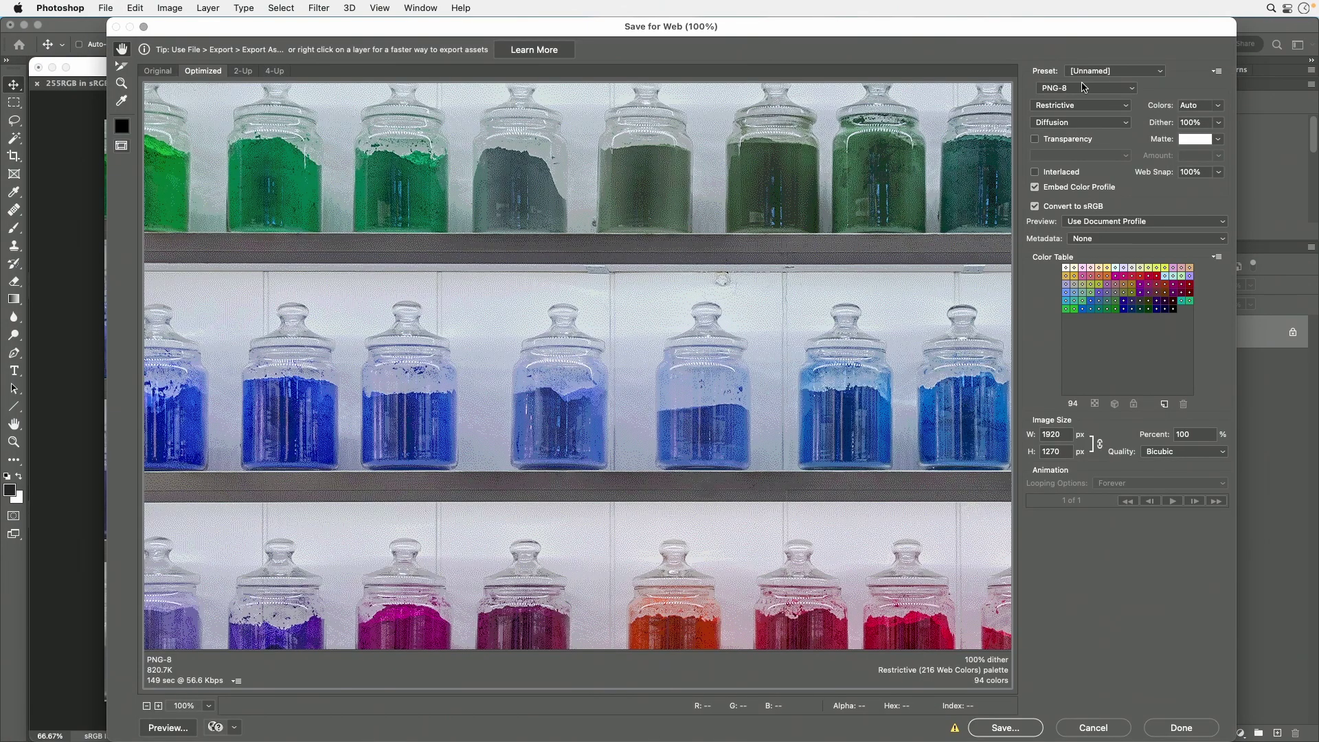
pyautogui.click(1080, 89)
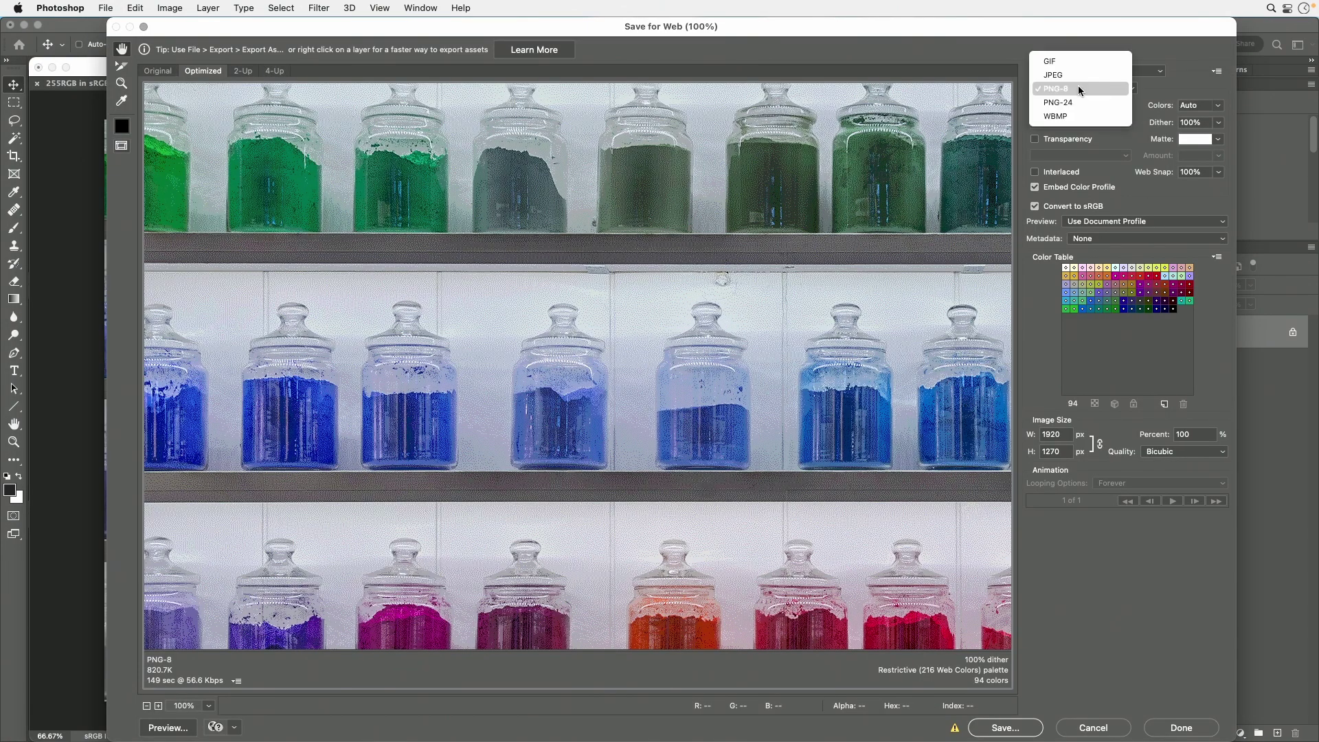
pyautogui.click(1077, 76)
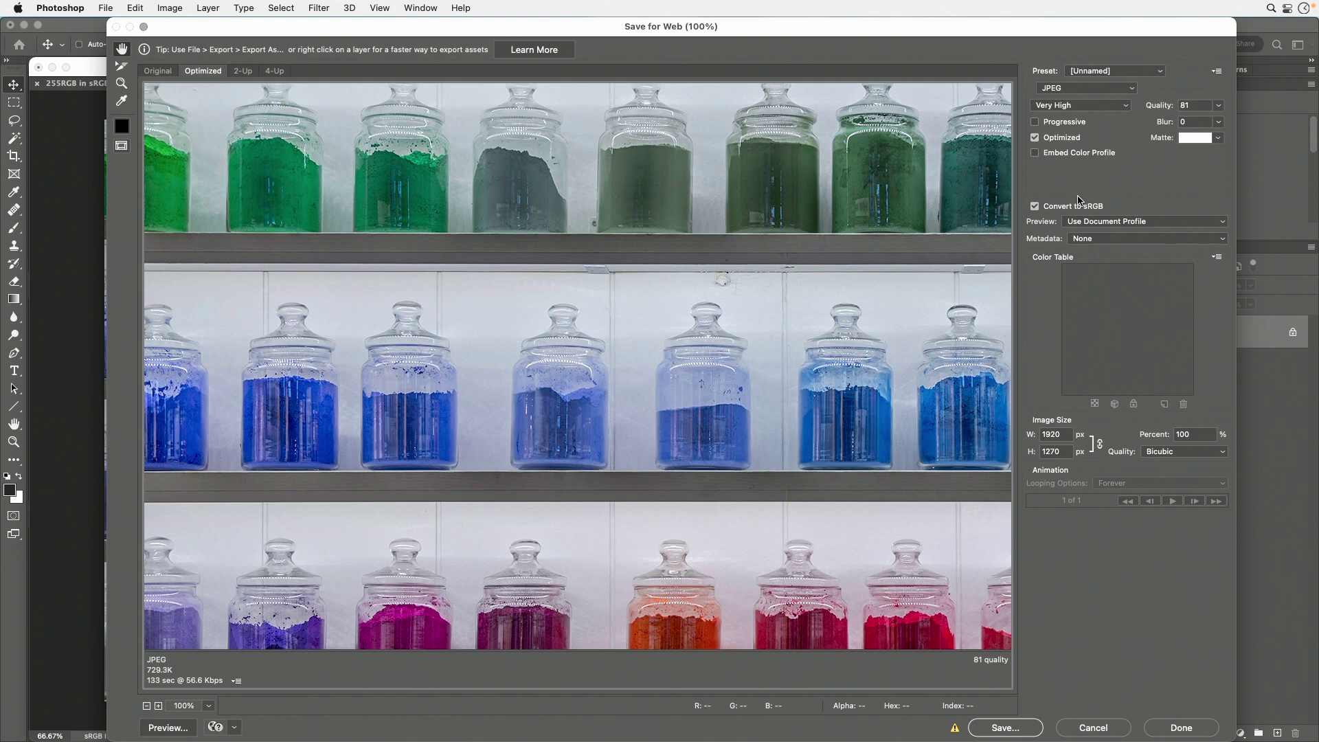
# Step: Tick Embed Color Profile for the JPEG, then toggle Convert to sRGB off and back on
pyautogui.click(1034, 152)
pyautogui.click(1040, 207)
pyautogui.click(1035, 207)
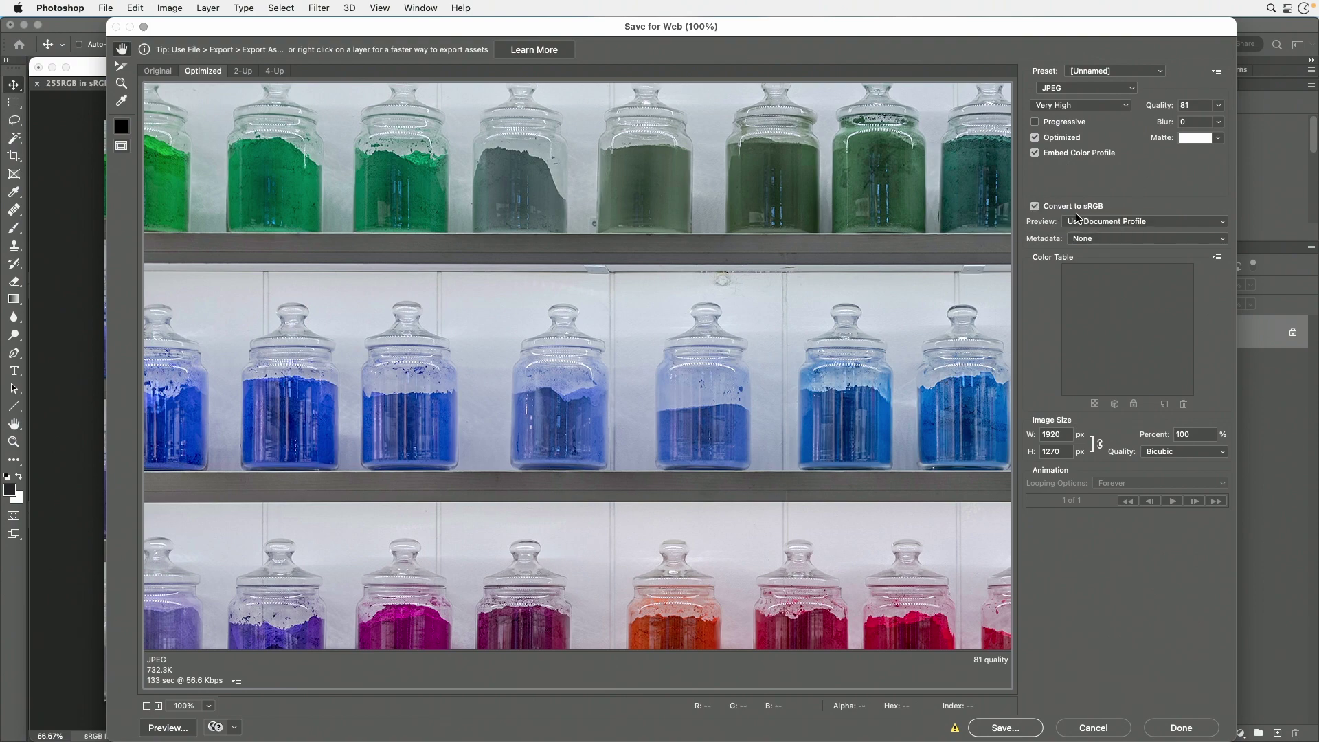